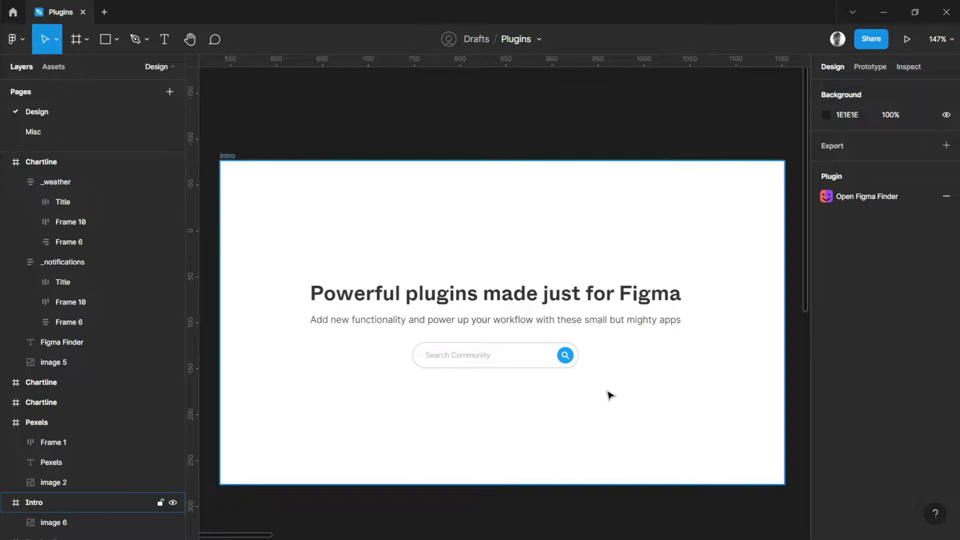
# Step: Select the banner group in the Intro frame, then press N to jump to the Feather Icons frame
pyautogui.click(538, 354)
pyautogui.moveTo(535, 405); pyautogui.dragTo(529, 377)
pyautogui.click(538, 392)
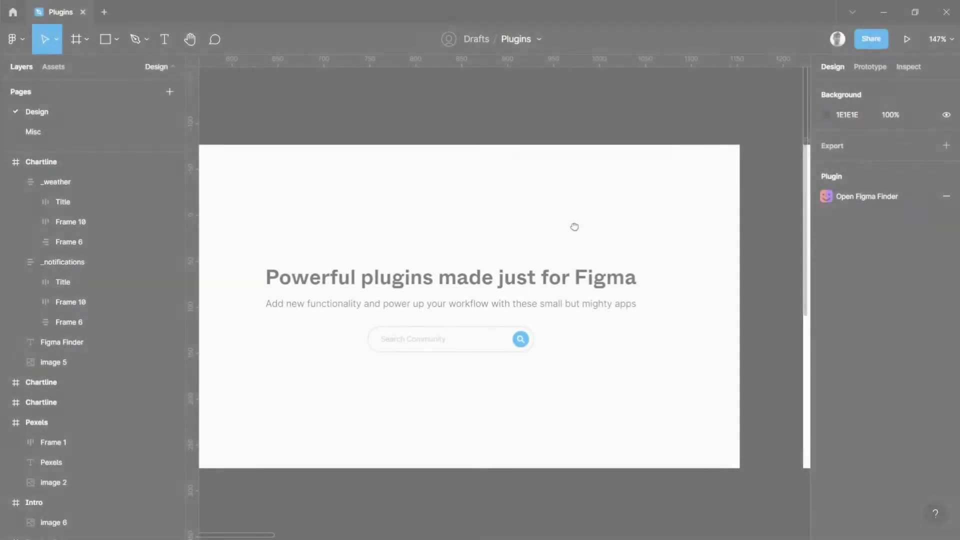
pyautogui.press('n')
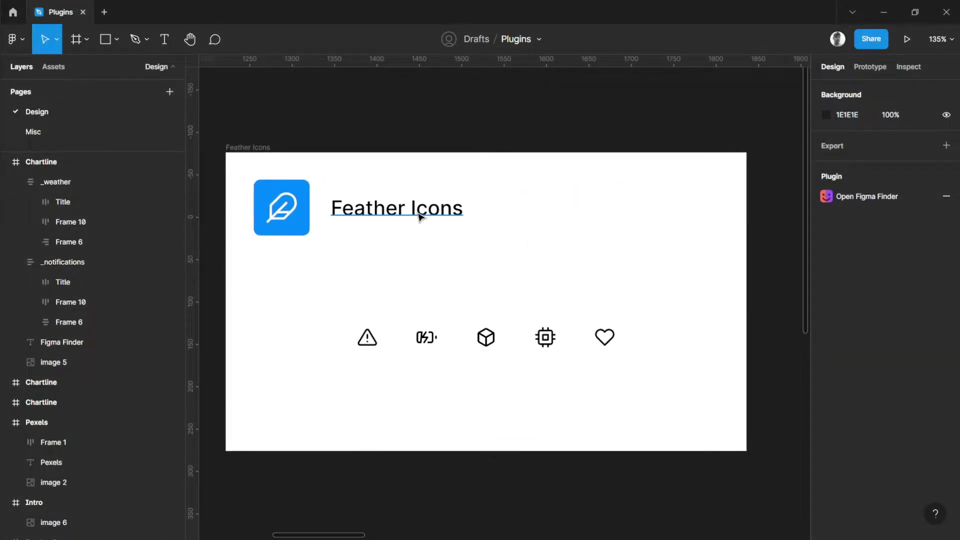
# Step: Inspect the Feather Icons title and the alert-triangle, battery-charging and box icons, then open Quick Actions
pyautogui.click(463, 222)
pyautogui.click(524, 231)
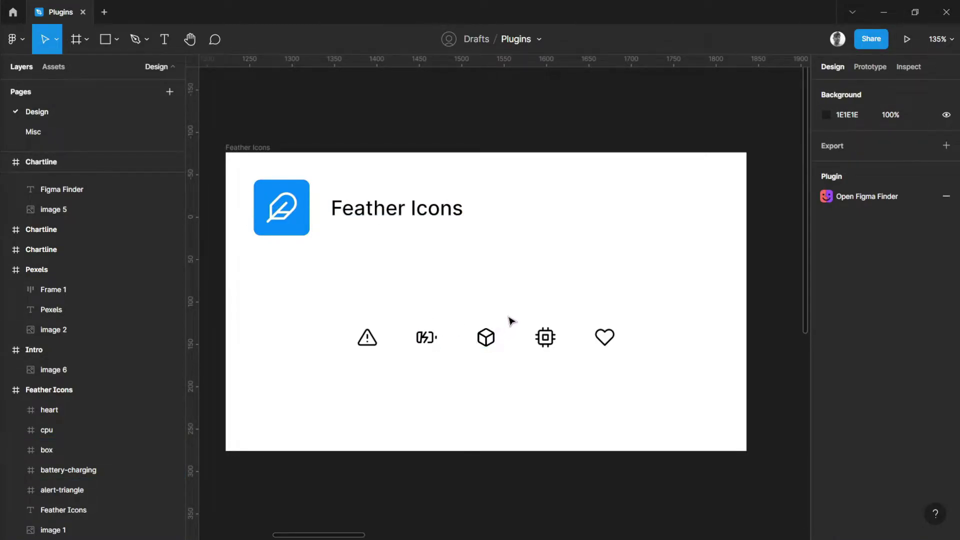
pyautogui.click(366, 339)
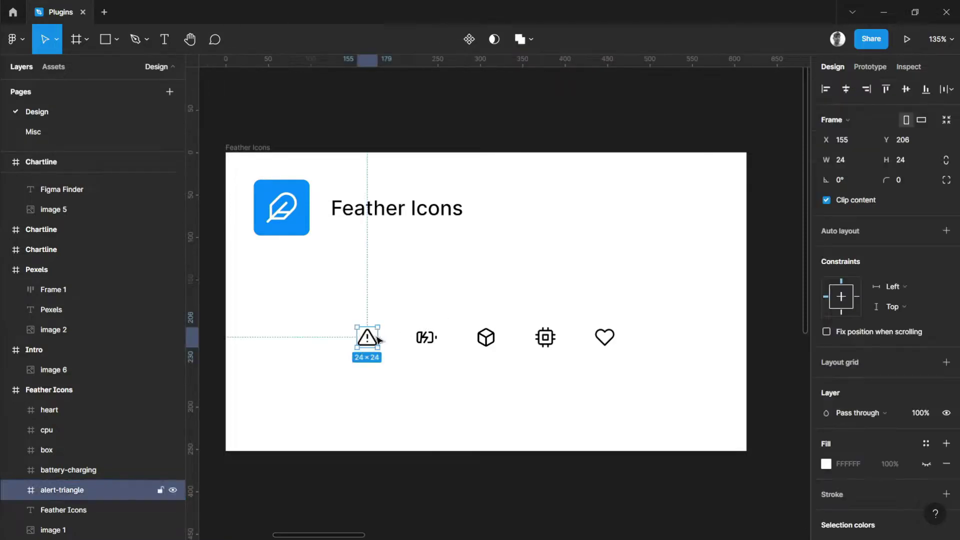
pyautogui.click(426, 338)
pyautogui.click(480, 341)
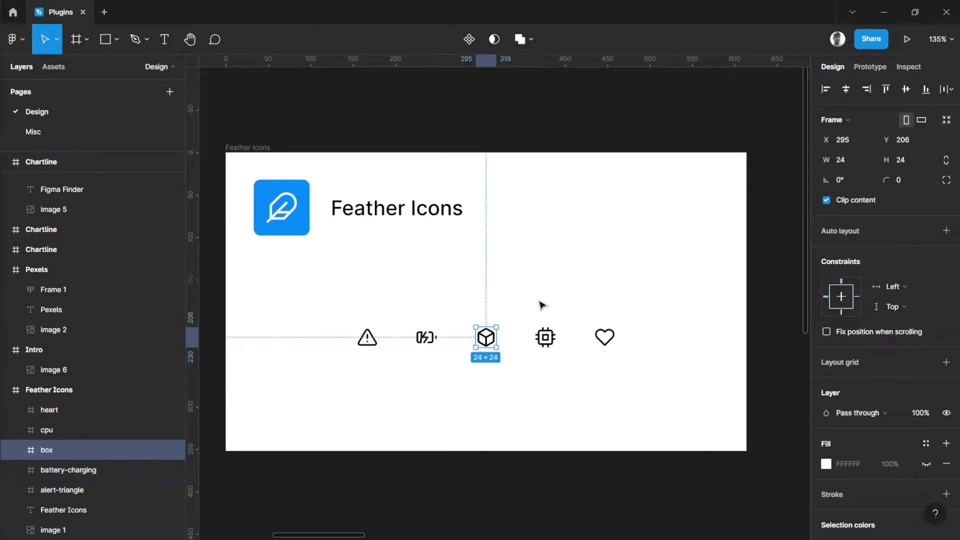
pyautogui.click(542, 304)
pyautogui.hotkey('ctrl', '/')
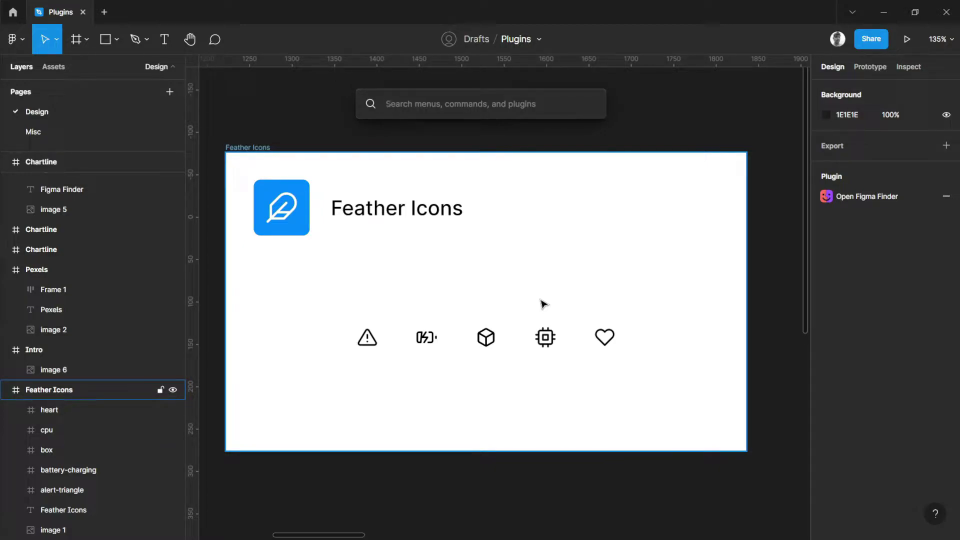
# Step: Run the Feather Icons plugin from Quick Actions and move its window up and right
pyautogui.write('feather')
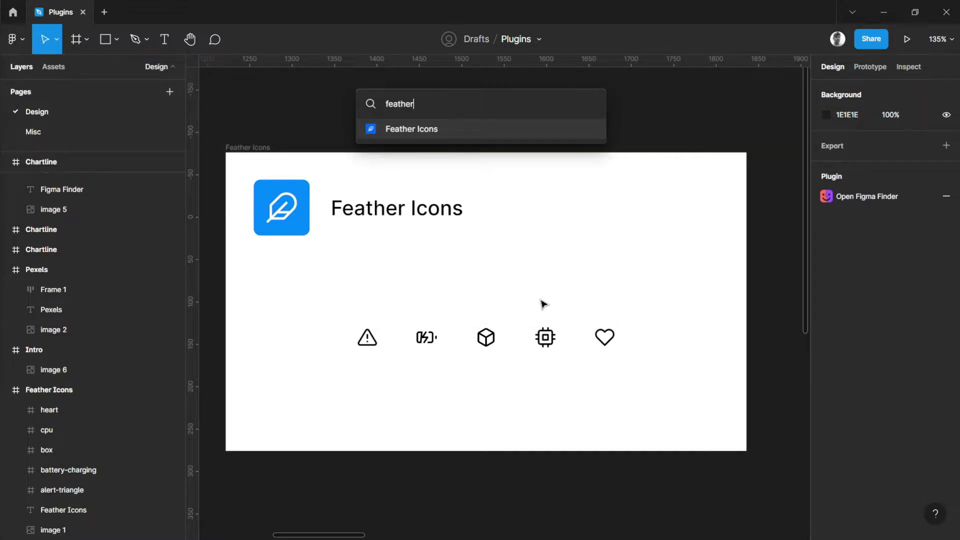
pyautogui.press('Return')
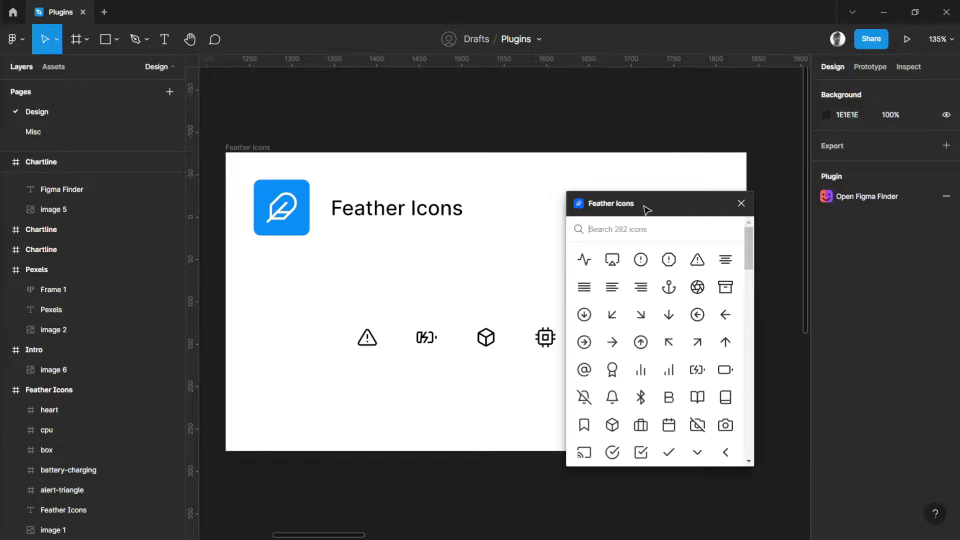
pyautogui.moveTo(681, 201); pyautogui.dragTo(732, 150)
# Step: Browse the icon list, then search 'mic' to show the mic and mic-off icons
pyautogui.scroll(-3, 745, 280)
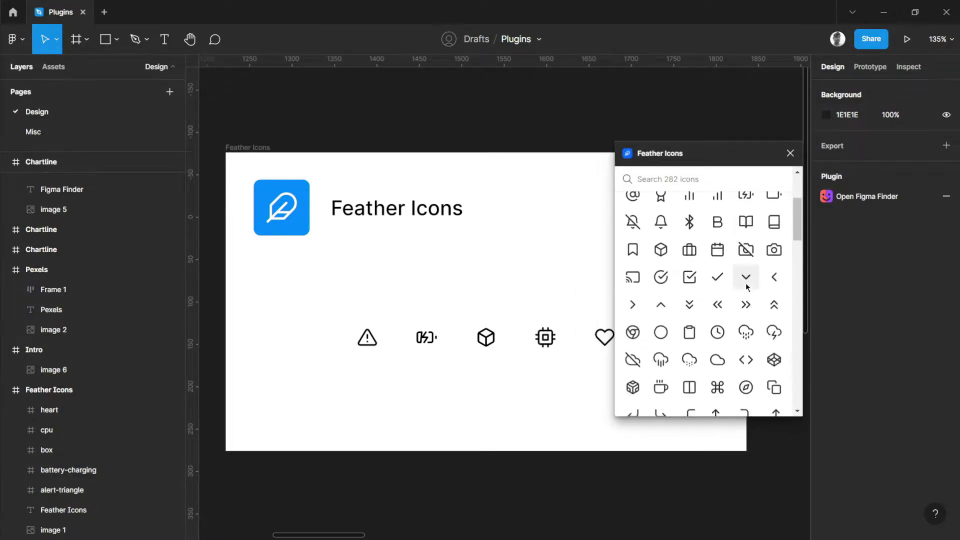
pyautogui.scroll(-3, 710, 349)
pyautogui.scroll(10, 724, 356)
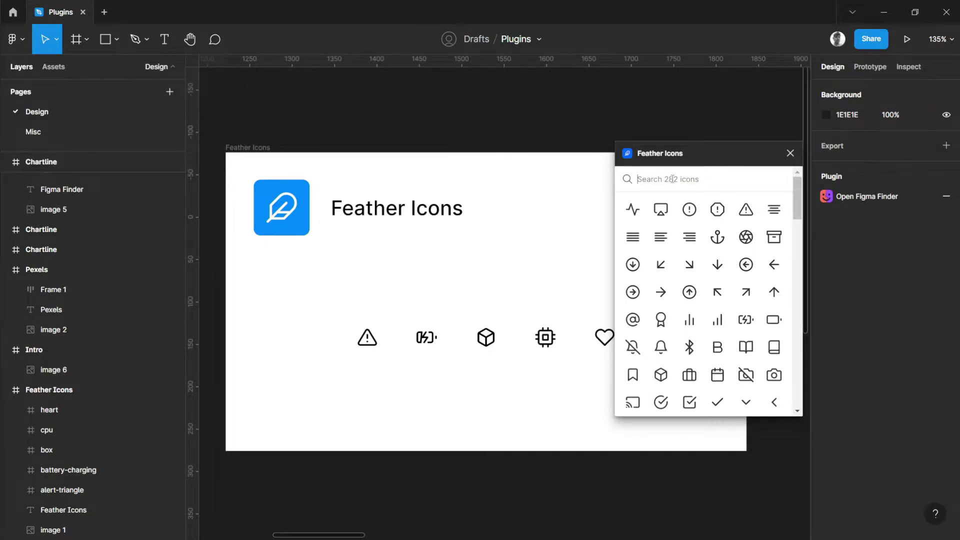
pyautogui.scroll(-3, 718, 265)
pyautogui.scroll(3, 715, 235)
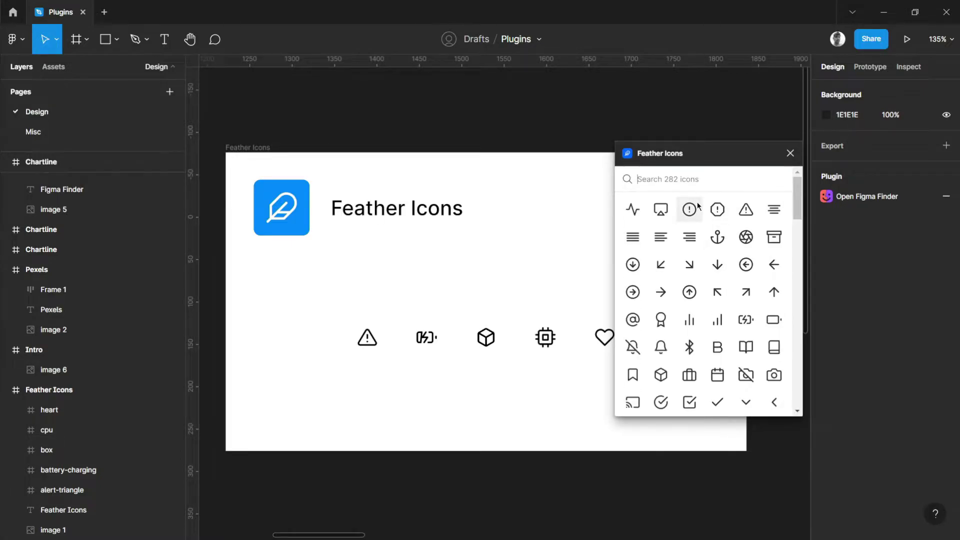
pyautogui.scroll(-10, 750, 262)
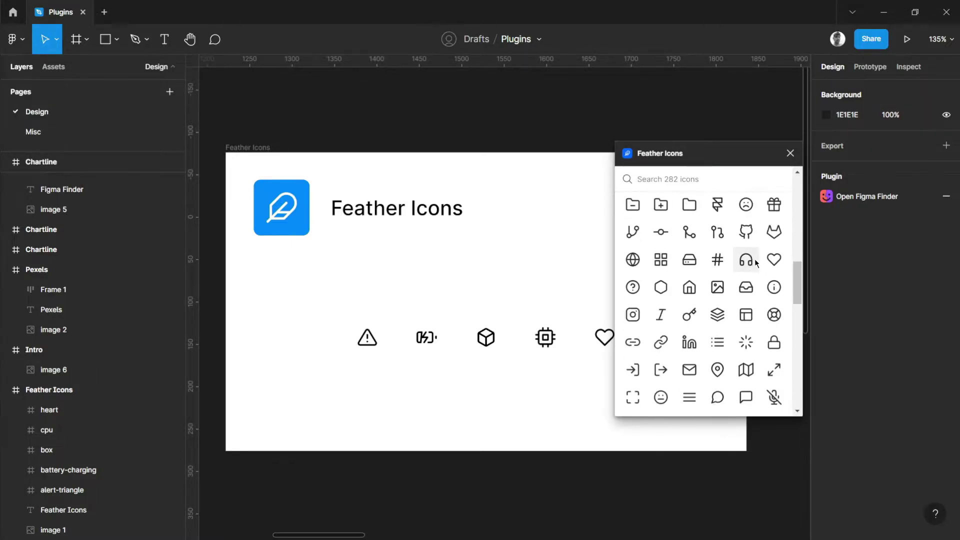
pyautogui.scroll(8, 756, 263)
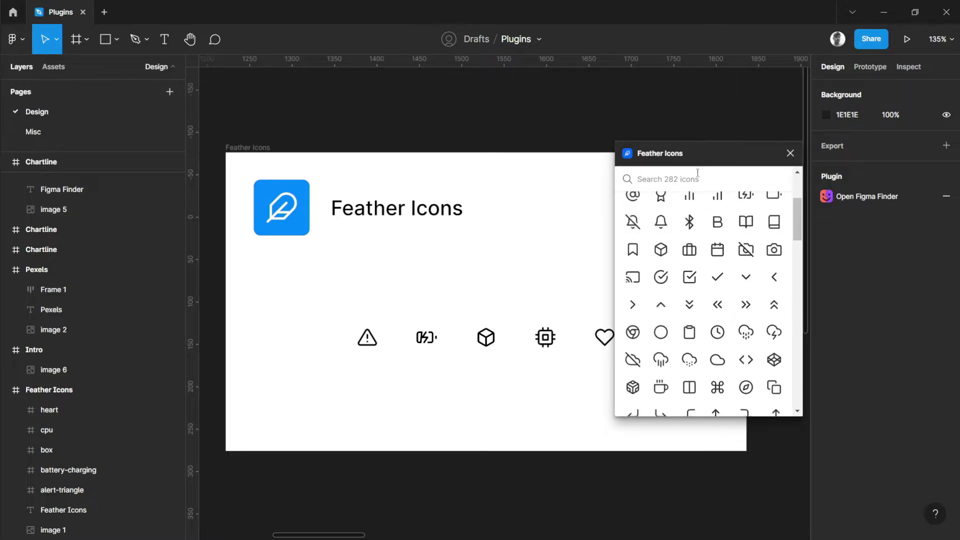
pyautogui.write('mic icon')
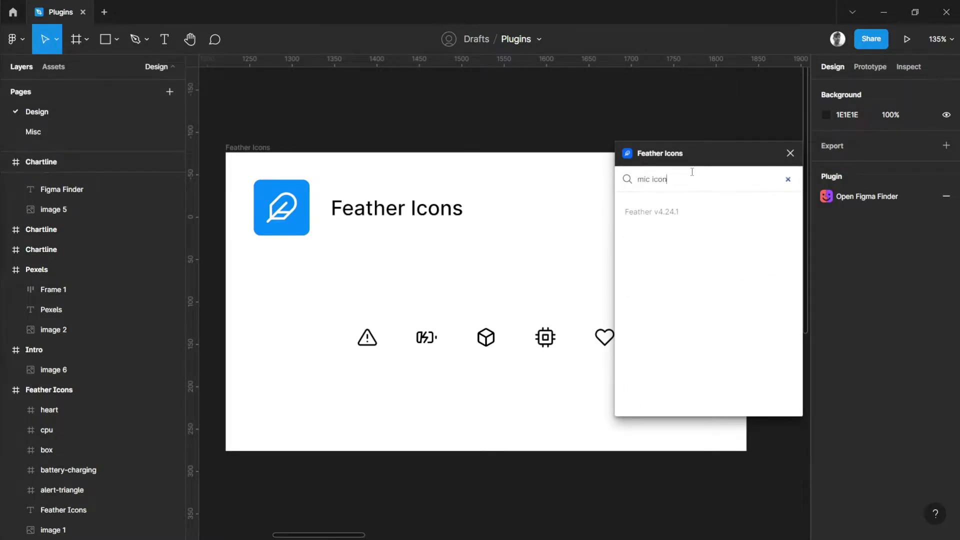
pyautogui.press('BackSpace')
pyautogui.press('BackSpace')
pyautogui.press('BackSpace')
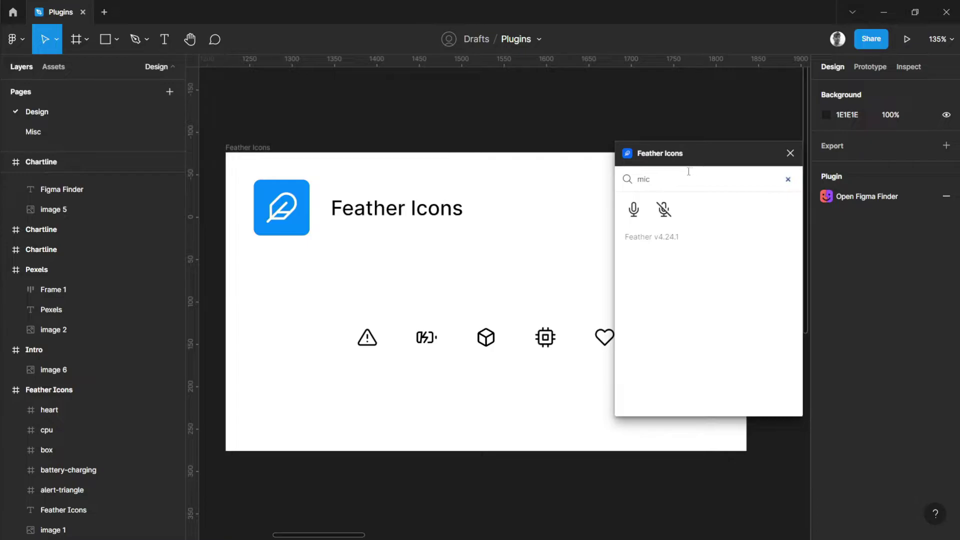
# Step: Insert the mic icon and paste it into the Feather Icons frame above the icon row
pyautogui.click(634, 209)
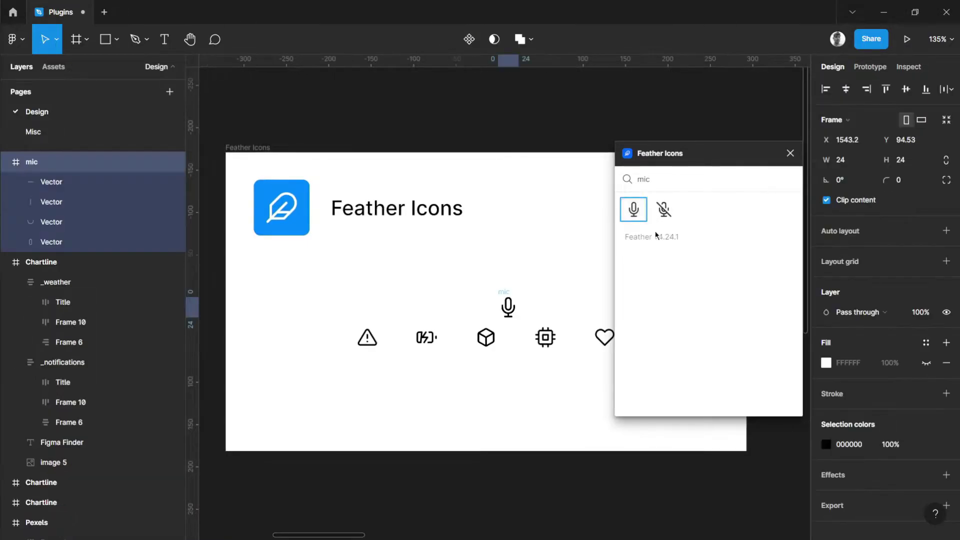
pyautogui.moveTo(507, 296); pyautogui.dragTo(488, 270)
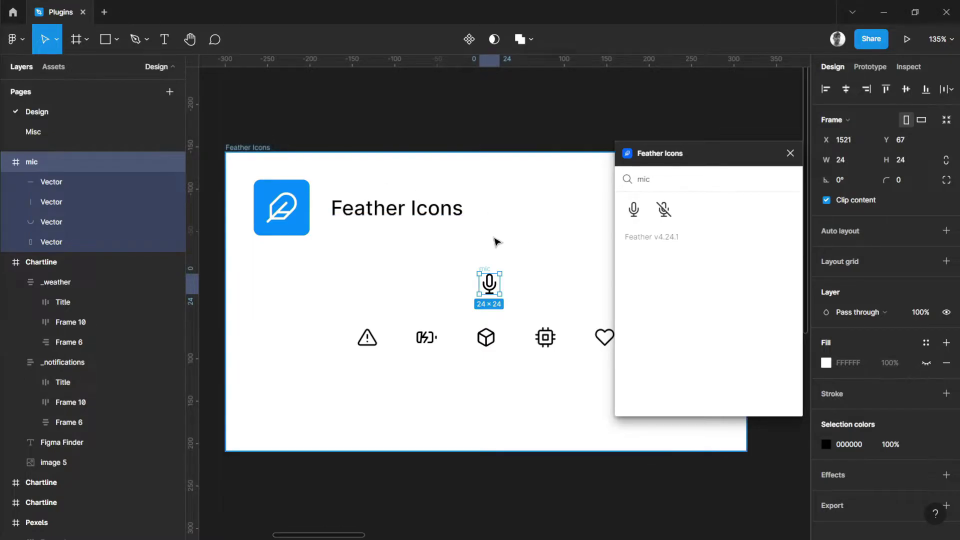
pyautogui.hotkey('ctrl', 'x')
pyautogui.click(257, 150)
pyautogui.hotkey('ctrl', 'v')
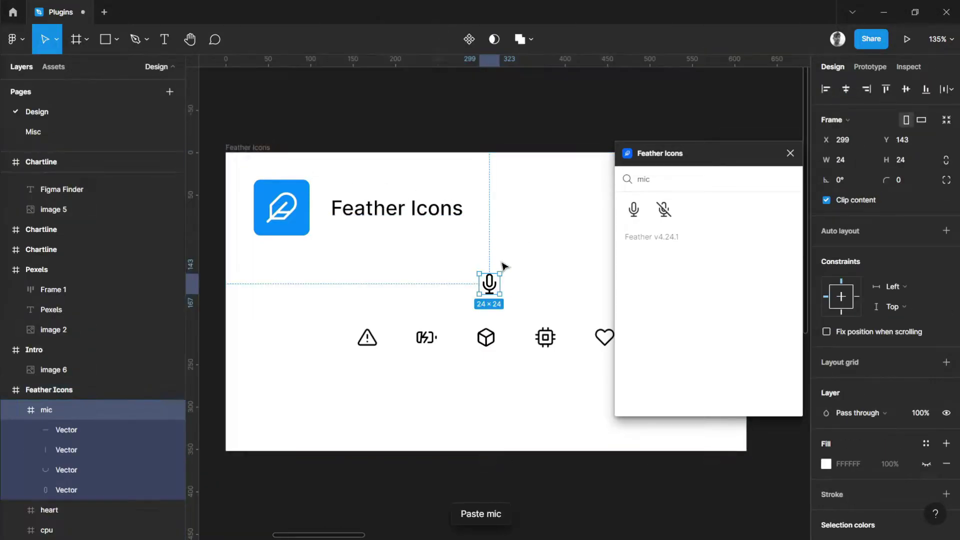
pyautogui.click(530, 276)
pyautogui.moveTo(489, 286); pyautogui.dragTo(468, 283)
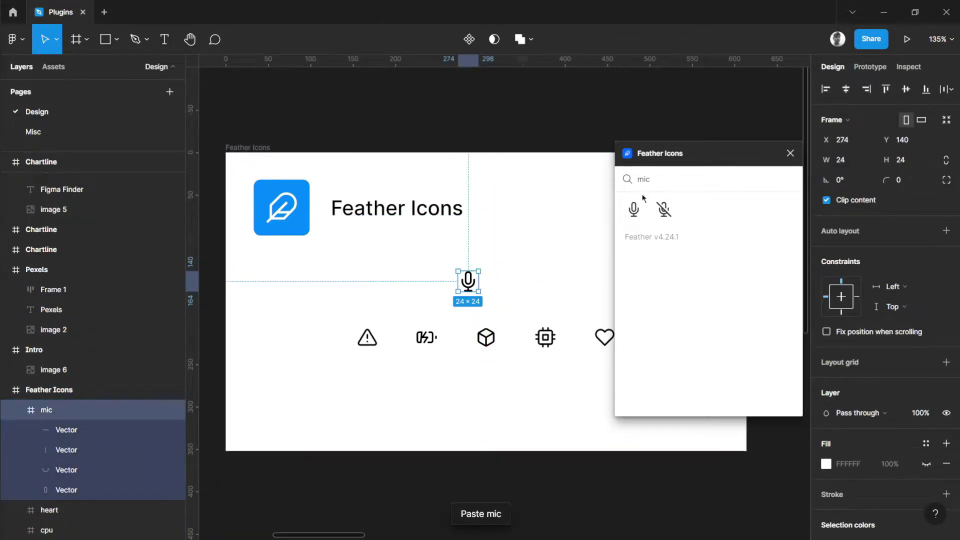
# Step: Clear the mic search and scroll through all 282 icons in the plugin
pyautogui.press('BackSpace')
pyautogui.press('BackSpace')
pyautogui.press('BackSpace')
pyautogui.scroll(-5, 743, 257)
pyautogui.scroll(-10, 742, 252)
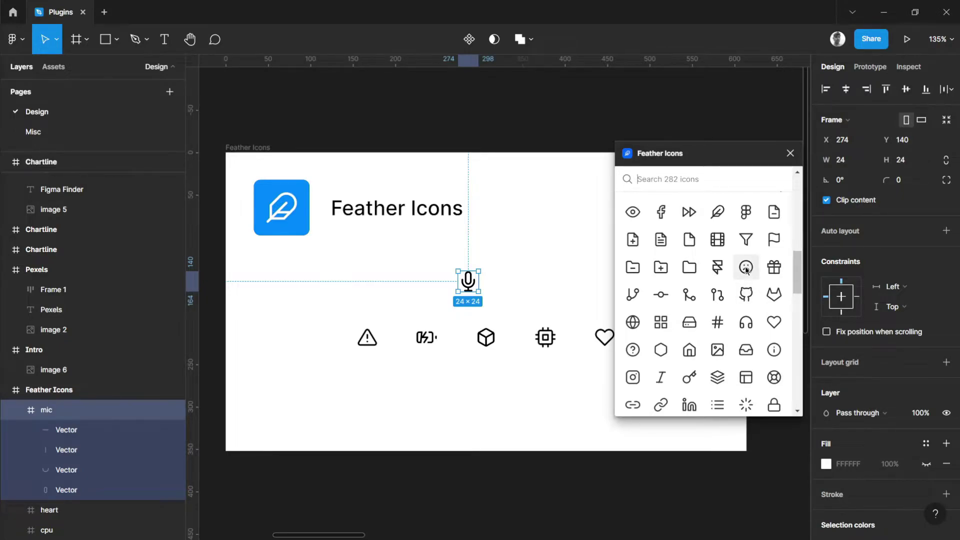
pyautogui.scroll(2, 742, 215)
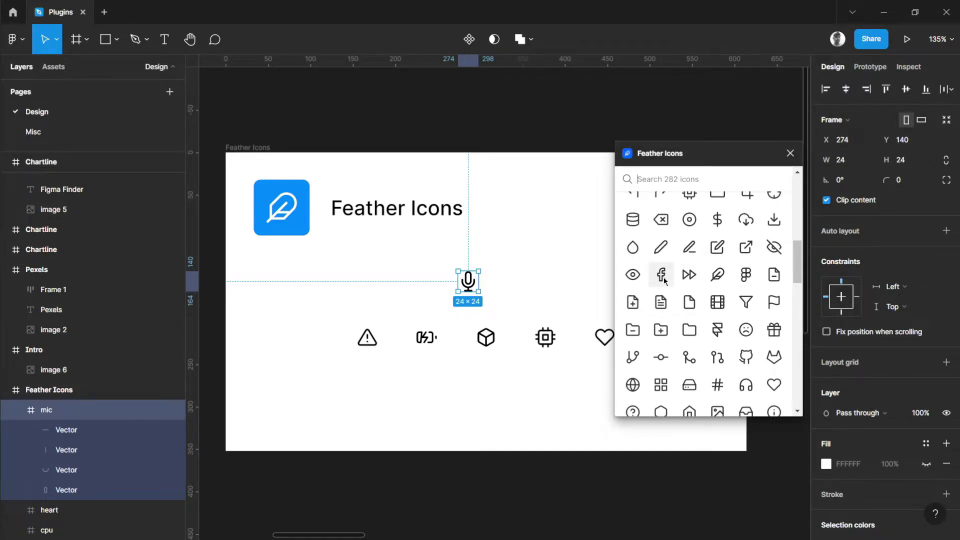
pyautogui.scroll(-2, 753, 278)
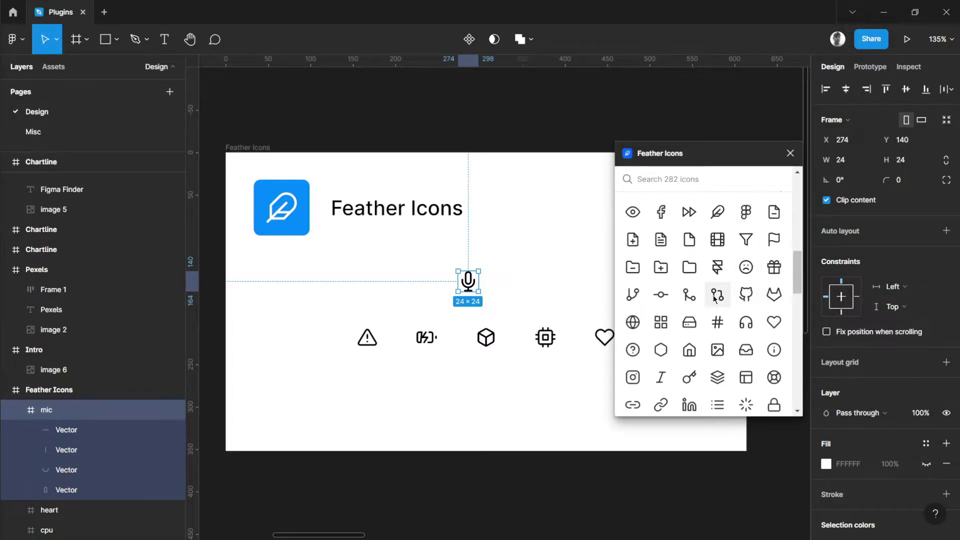
pyautogui.scroll(-4, 672, 310)
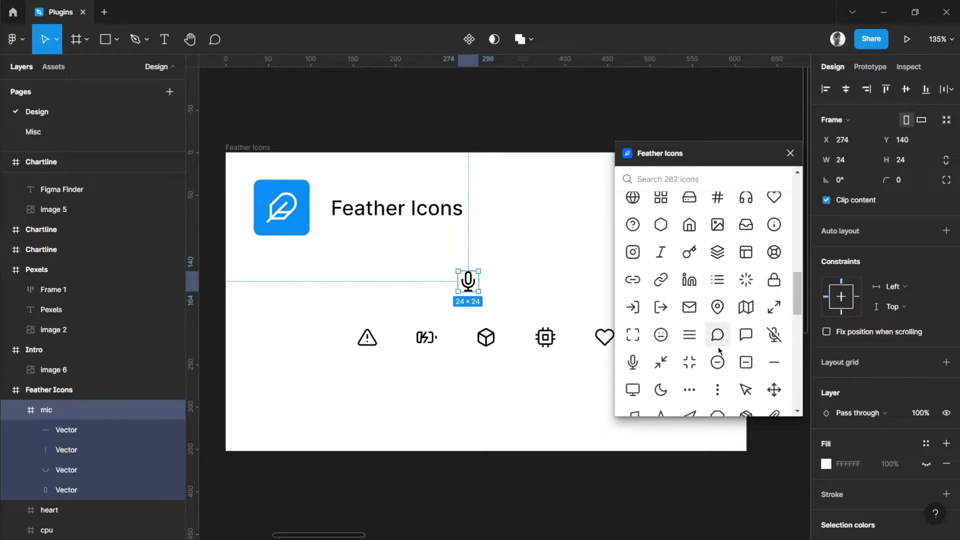
# Step: Close the Feather Icons plugin and pan over to select the Pexels frame
pyautogui.click(790, 154)
pyautogui.click(654, 150)
pyautogui.moveTo(688, 188); pyautogui.dragTo(223, 173)
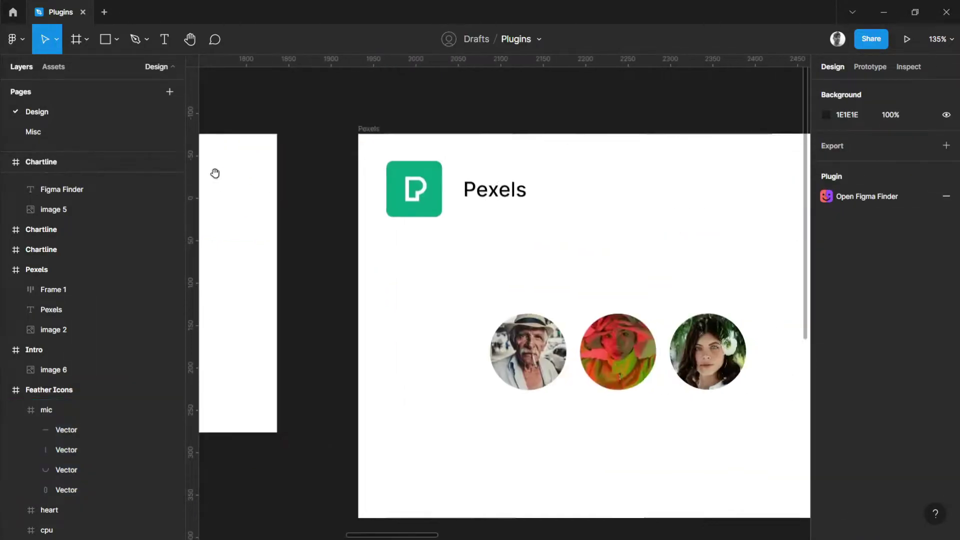
pyautogui.hscroll(3, 615, 193)
pyautogui.scroll(-1, 615, 193)
pyautogui.keyDown('ctrl'); pyautogui.scroll(2, 585, 205); pyautogui.keyUp('ctrl')
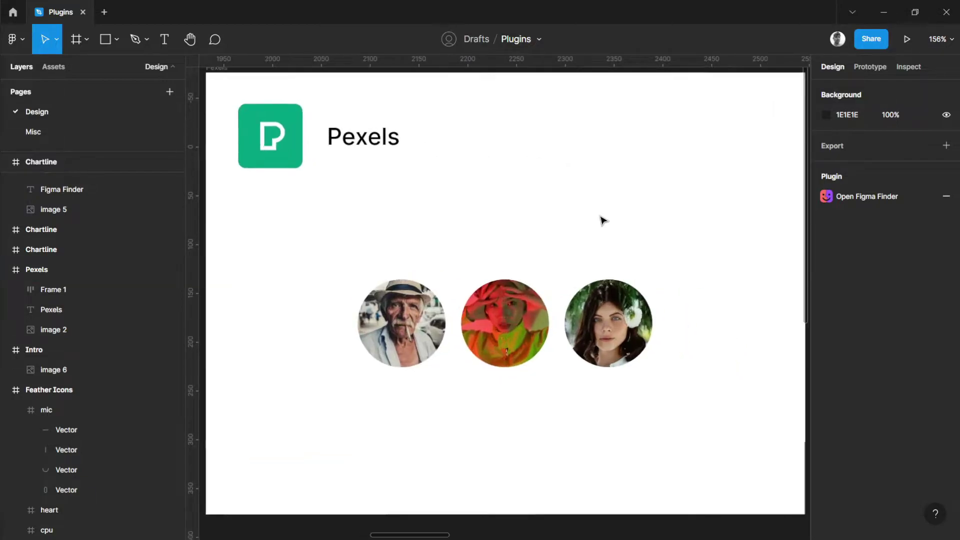
pyautogui.keyDown('ctrl'); pyautogui.scroll(-1, 603, 220); pyautogui.keyUp('ctrl')
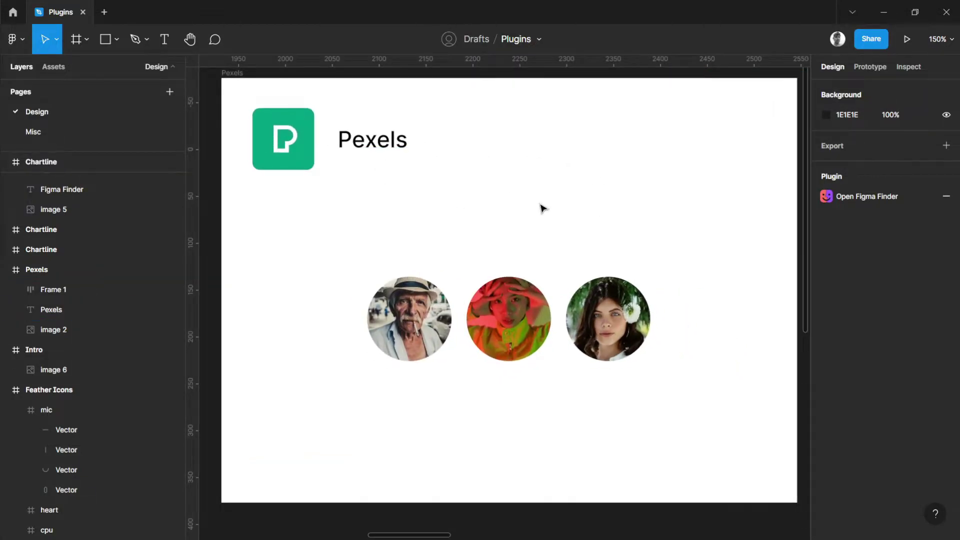
pyautogui.moveTo(653, 225); pyautogui.dragTo(658, 238)
pyautogui.click(658, 238)
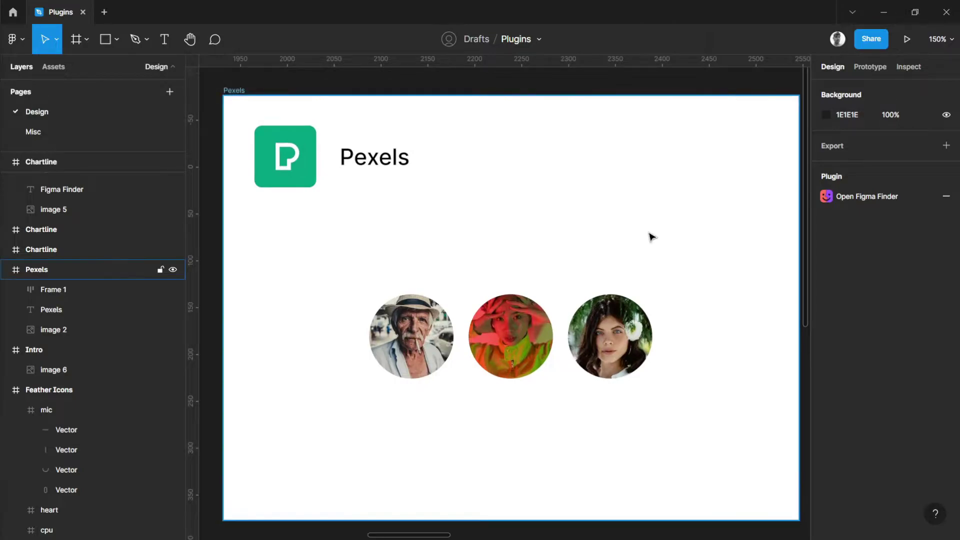
pyautogui.keyDown('ctrl'); pyautogui.scroll(-1, 651, 234); pyautogui.keyUp('ctrl')
pyautogui.scroll(1, 645, 216)
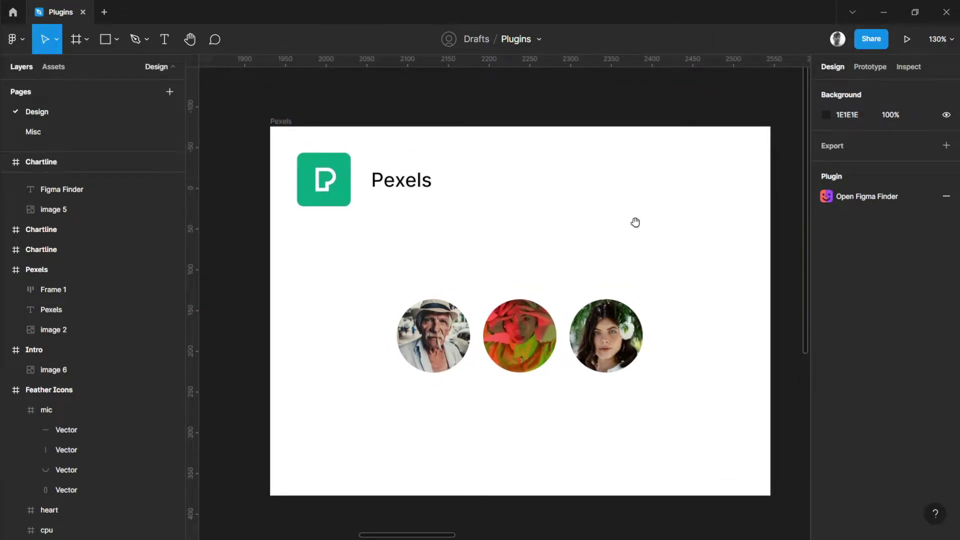
# Step: Select Ellipse 3 in Frame 1 and paste a duplicate as Ellipse 4
pyautogui.click(548, 337)
pyautogui.click(547, 336)
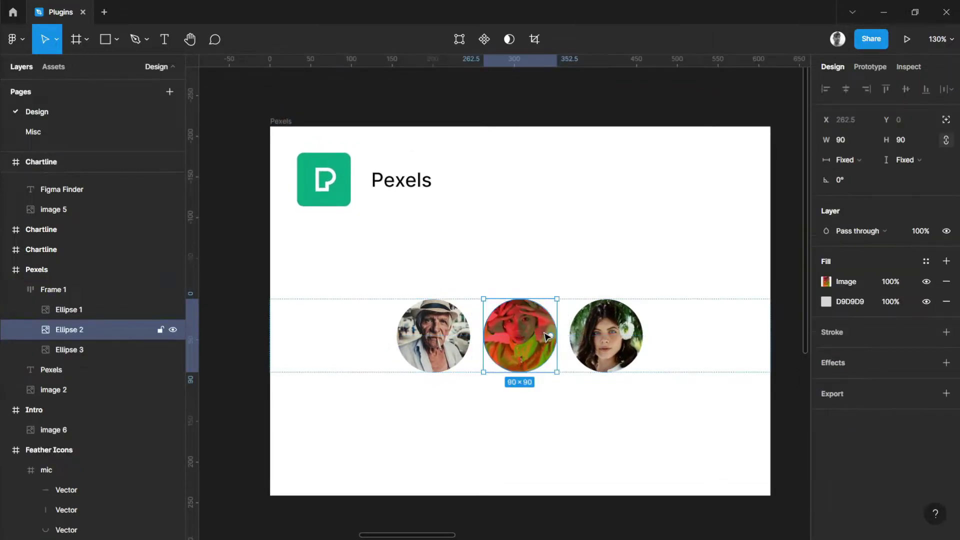
pyautogui.click(622, 280)
pyautogui.doubleClick(616, 352)
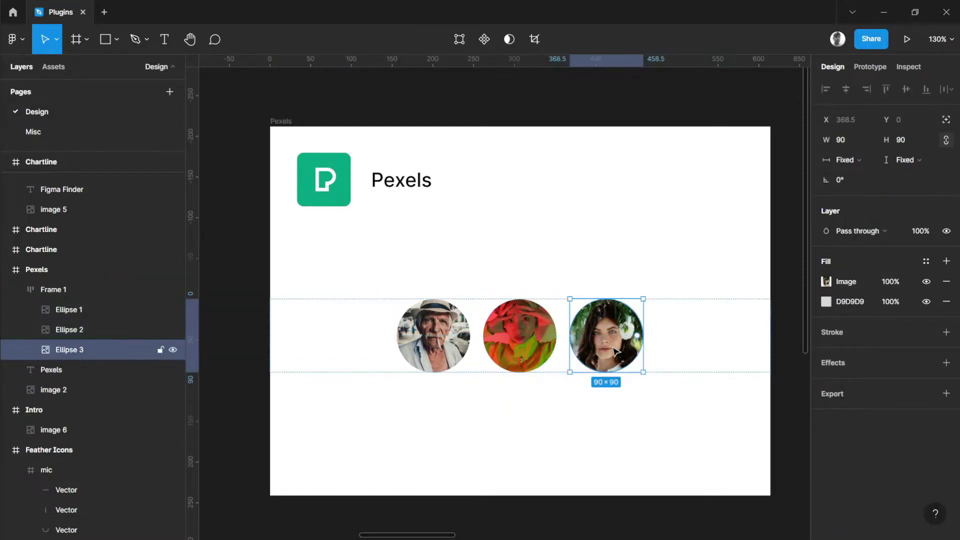
pyautogui.hotkey('ctrl', 'v')
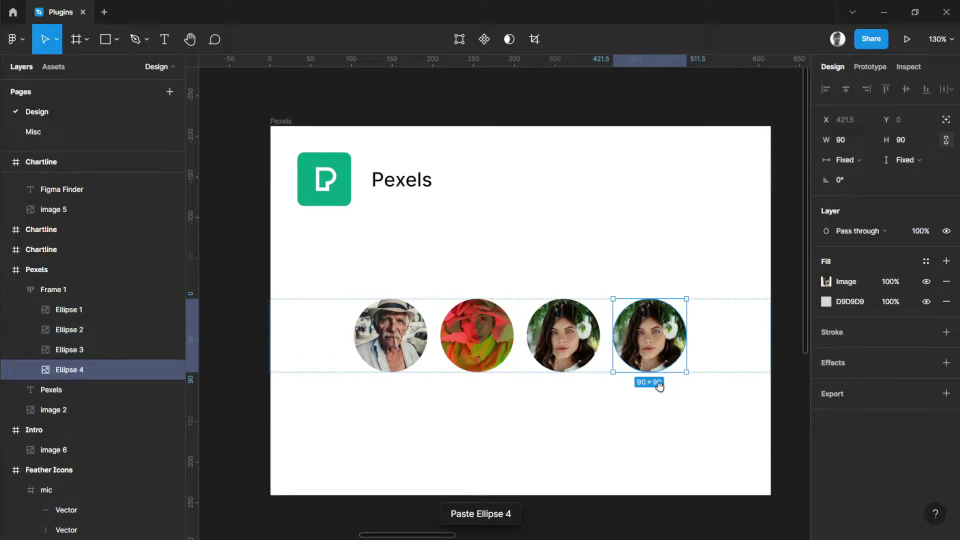
pyautogui.moveTo(656, 381)
pyautogui.mouseDown()
pyautogui.moveTo(616, 363)
pyautogui.moveTo(467, 337)
pyautogui.moveTo(496, 362)
pyautogui.moveTo(668, 380)
pyautogui.mouseUp()
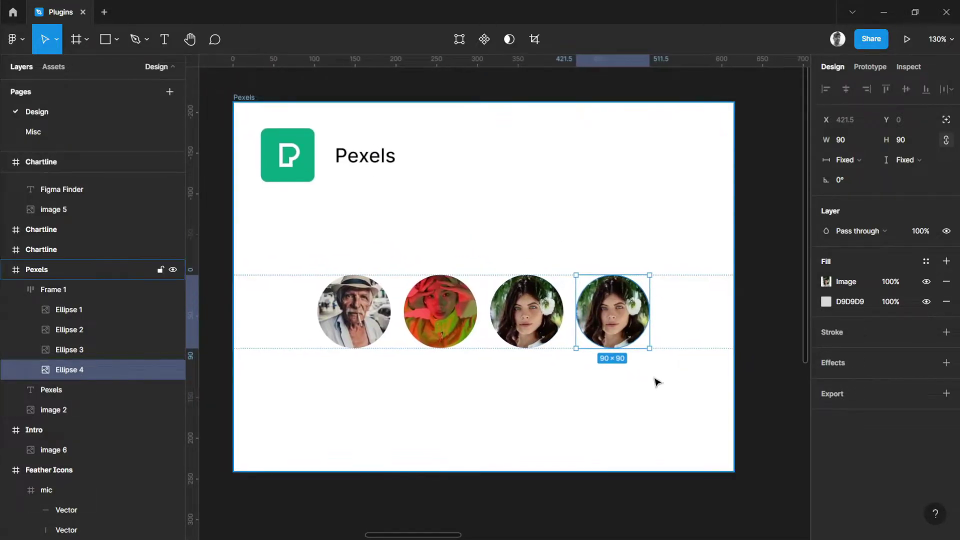
# Step: Launch the Pexels plugin via Quick Actions and move its window slightly right and down
pyautogui.hotkey('ctrl', '/')
pyautogui.write('pexels')
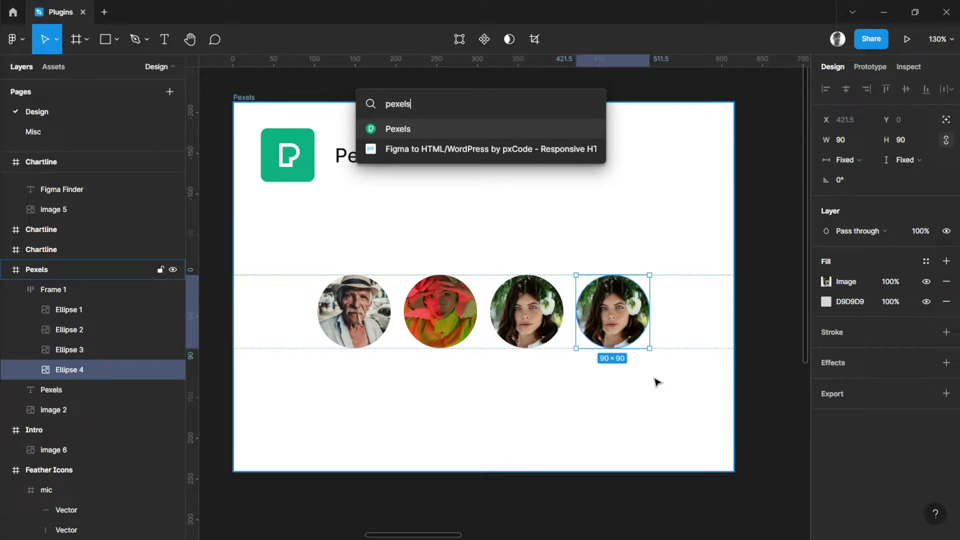
pyautogui.press('Return')
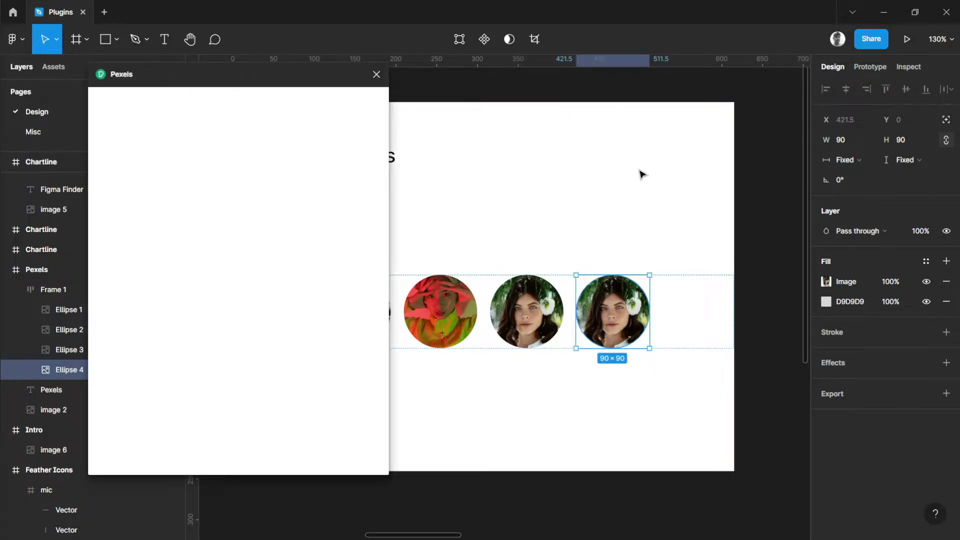
pyautogui.moveTo(260, 80); pyautogui.dragTo(279, 101)
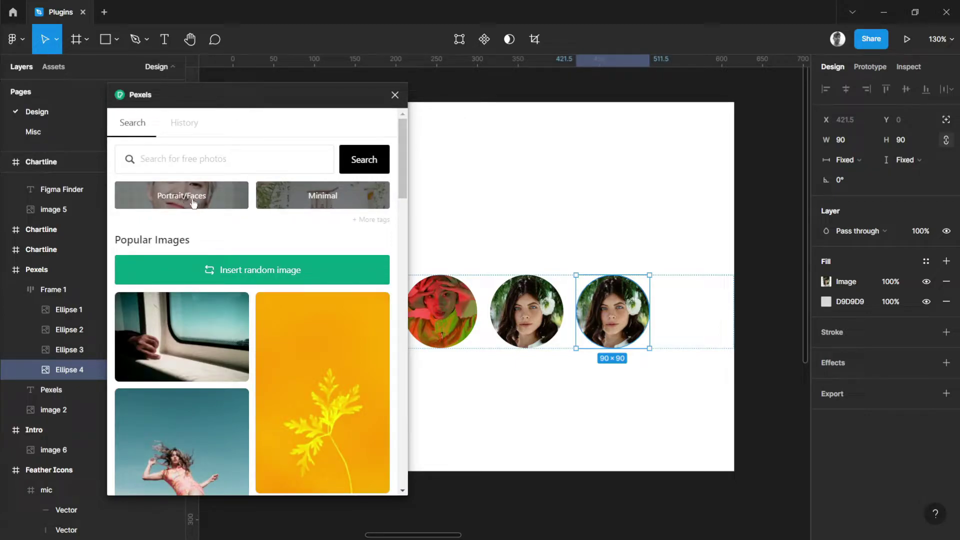
# Step: Fill Ellipse 4 with the Portrait/Faces photo of a masked woman, then close the plugin
pyautogui.click(194, 202)
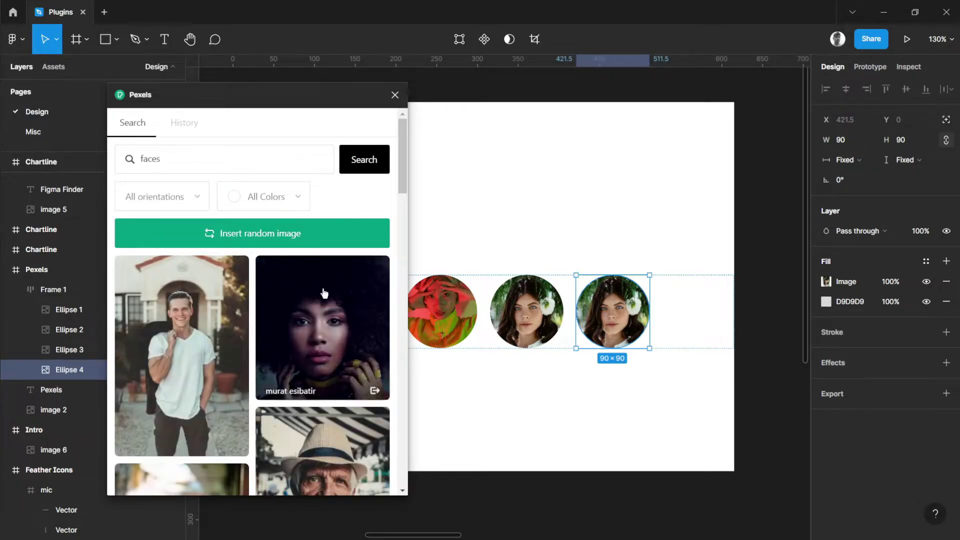
pyautogui.scroll(-5, 333, 299)
pyautogui.scroll(-5, 256, 246)
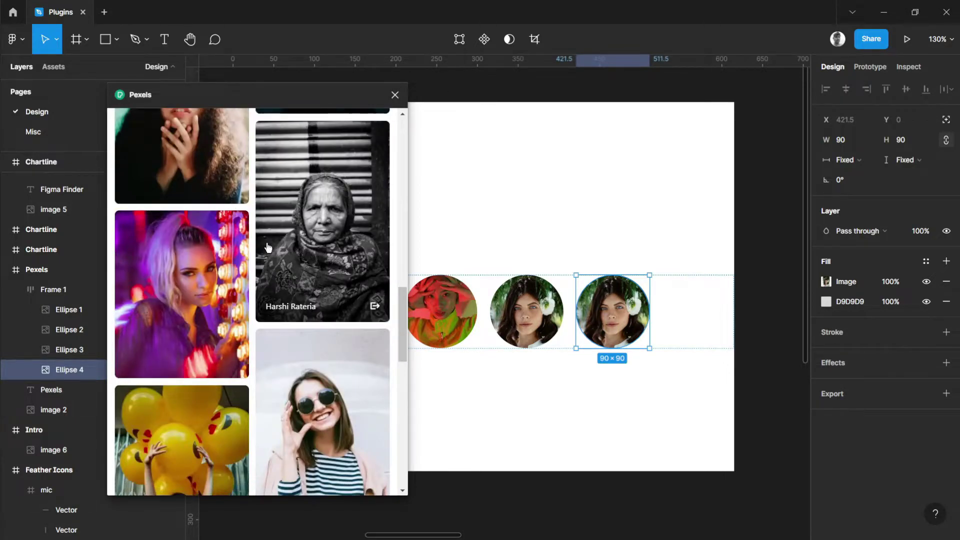
pyautogui.scroll(-10, 256, 246)
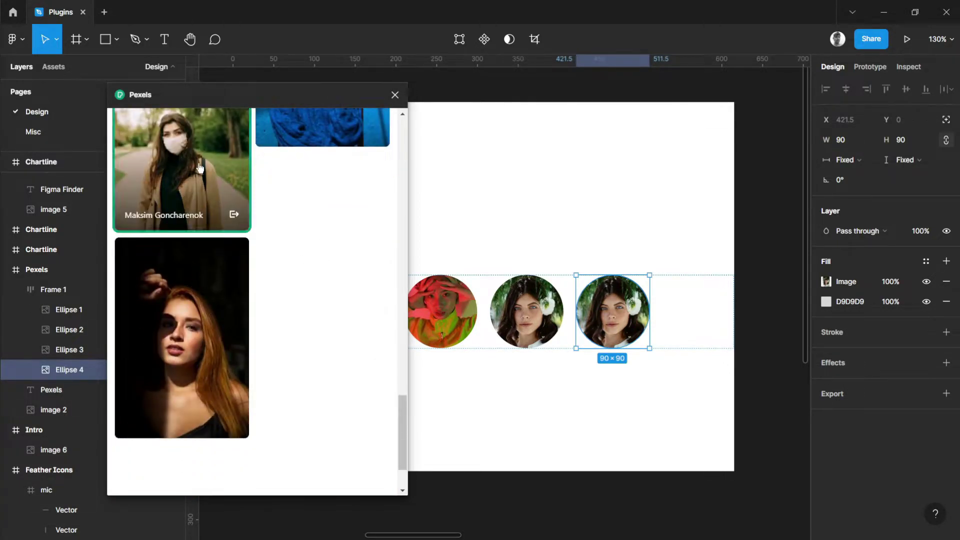
pyautogui.click(200, 168)
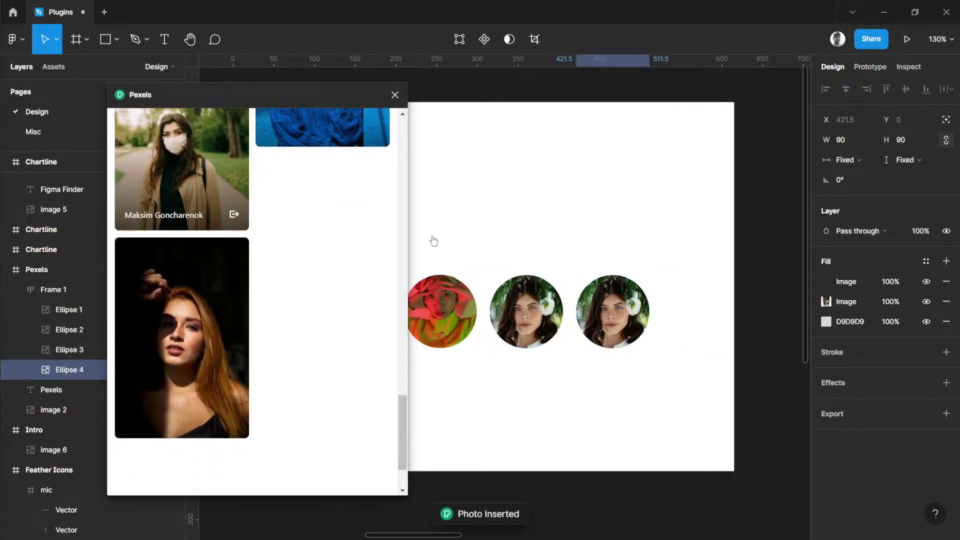
pyautogui.click(395, 96)
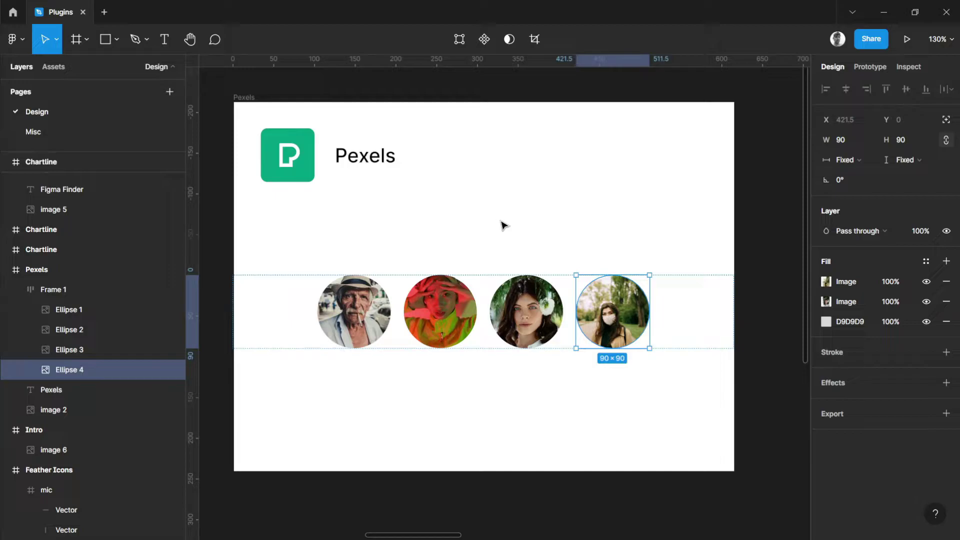
pyautogui.click(503, 225)
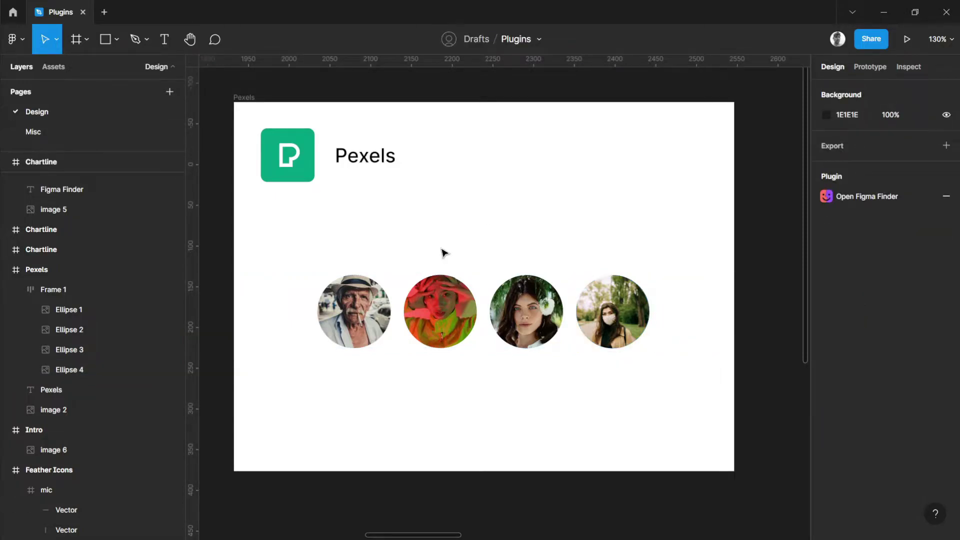
# Step: Click through the photo circles, then pan and zoom over to fit the Chartline frame
pyautogui.keyDown('ctrl'); pyautogui.click(530, 317); pyautogui.keyUp('ctrl')
pyautogui.click(454, 315)
pyautogui.click(530, 248)
pyautogui.scroll(-3, 530, 249)
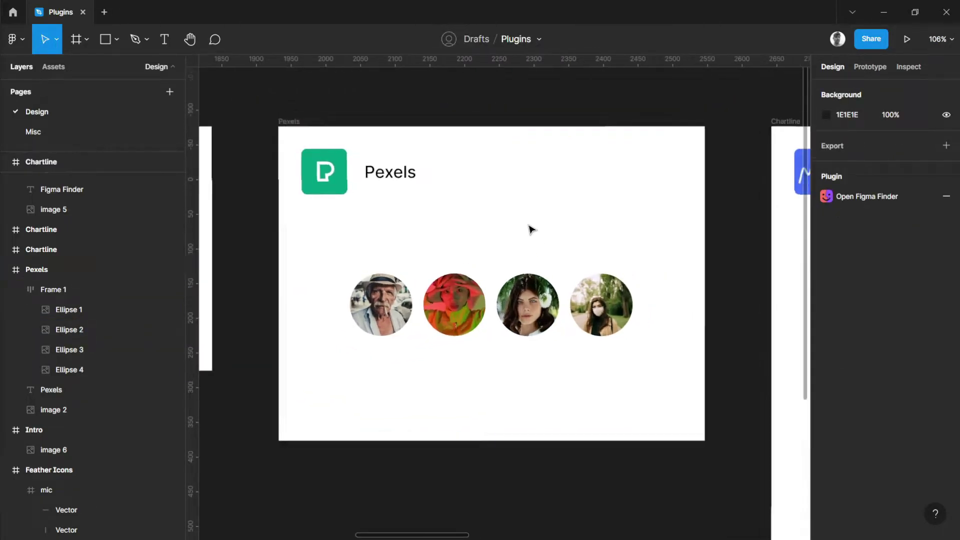
pyautogui.scroll(2, 530, 227)
pyautogui.moveTo(655, 223); pyautogui.dragTo(320, 223)
pyautogui.hscroll(5, 320, 223)
pyautogui.scroll(-2, 617, 235)
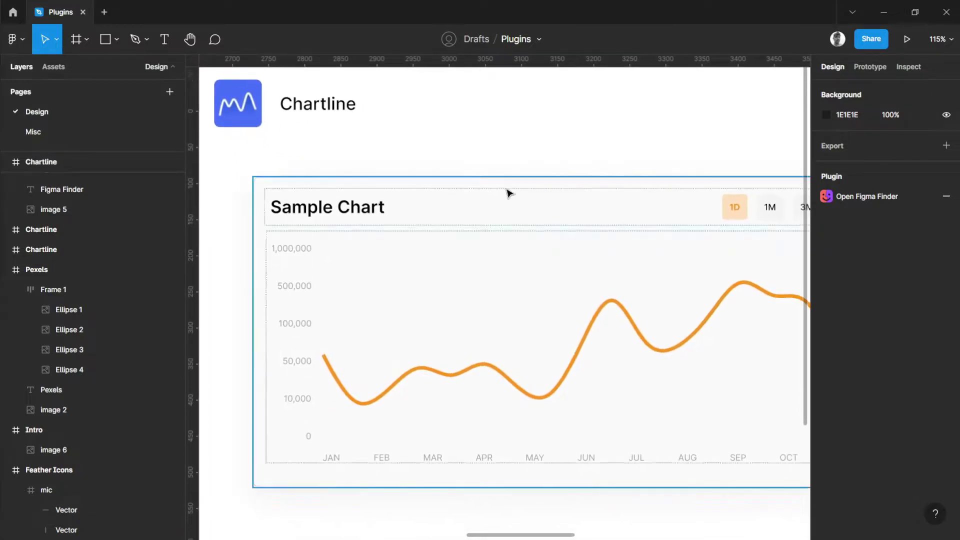
pyautogui.scroll(-3, 515, 196)
pyautogui.moveTo(703, 161); pyautogui.dragTo(649, 160)
pyautogui.scroll(-1, 650, 158)
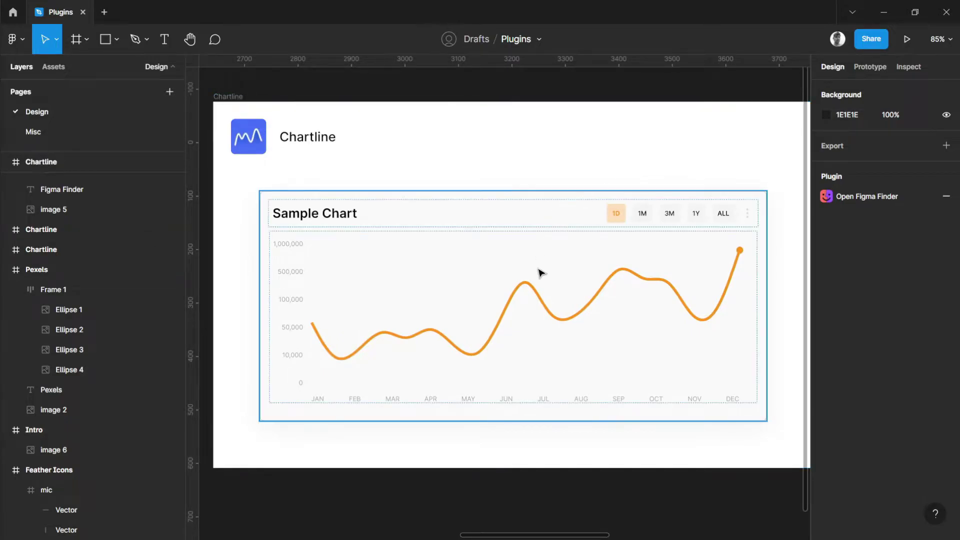
# Step: Select the Sample Chart's orange Vector line, then deselect it
pyautogui.keyDown('ctrl'); pyautogui.click(535, 293); pyautogui.keyUp('ctrl')
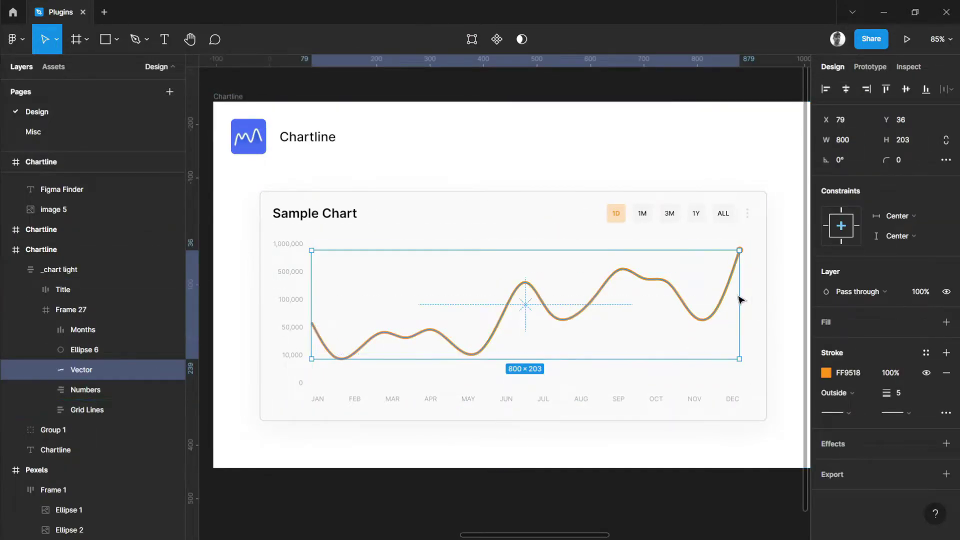
pyautogui.click(781, 297)
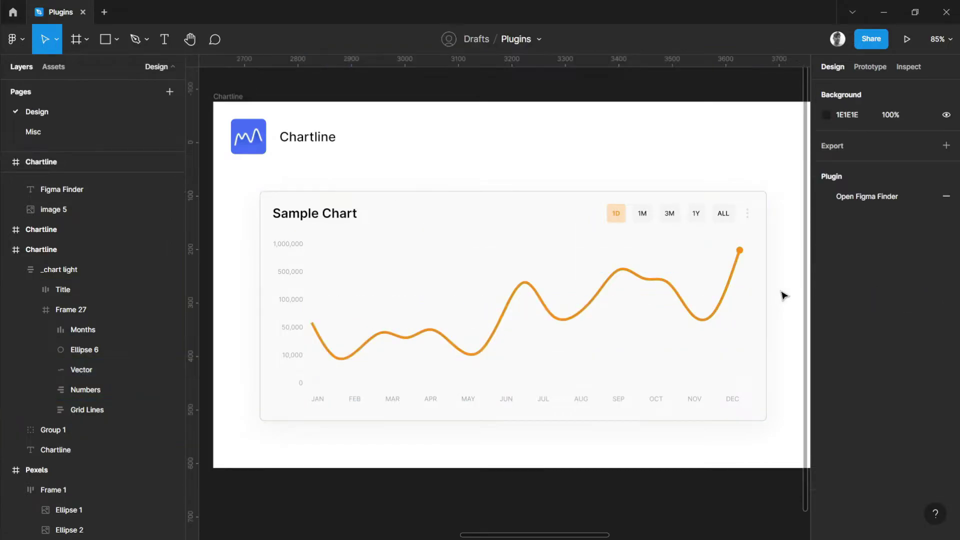
pyautogui.scroll(-1, 784, 295)
# Step: Launch Chartline, move its window right, and generate several random preview curves
pyautogui.hotkey('ctrl', '/')
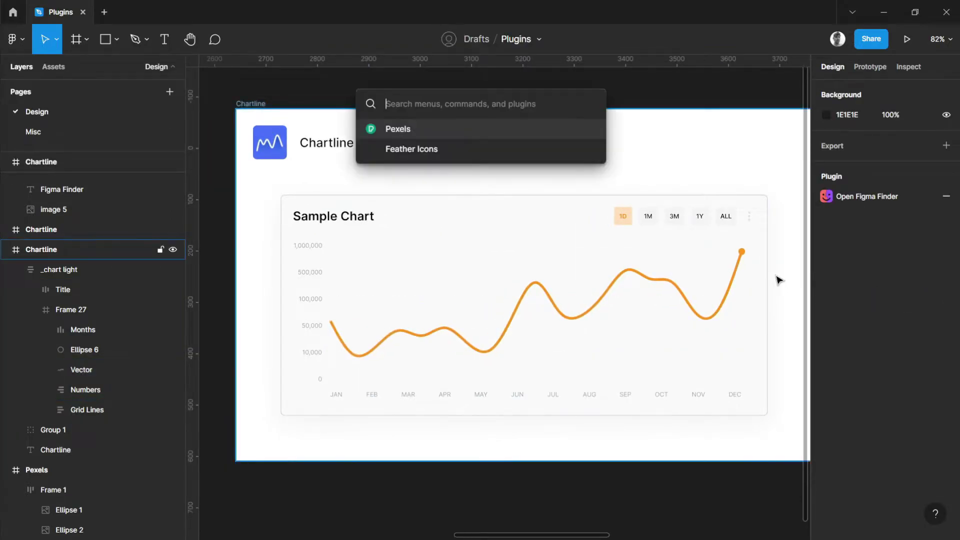
pyautogui.write('chartlin')
pyautogui.press('Return')
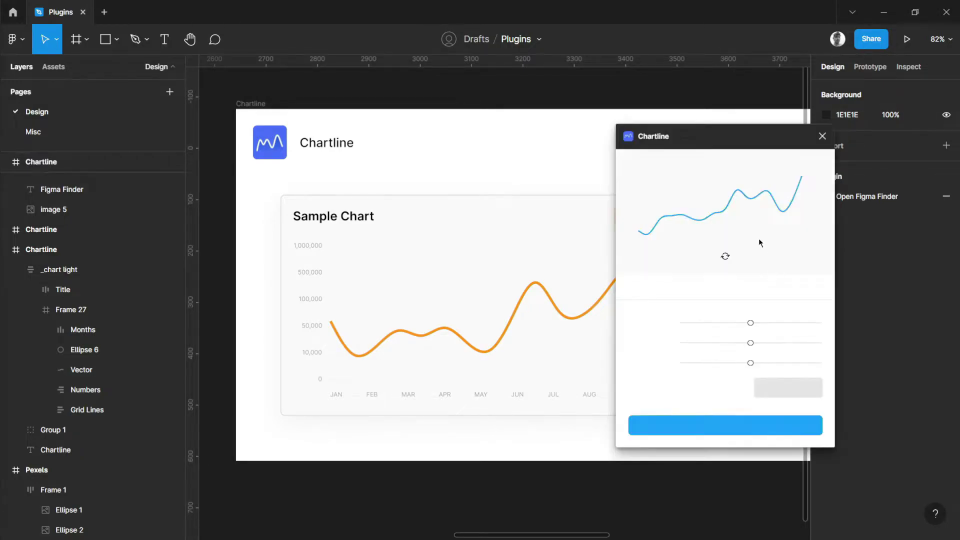
pyautogui.moveTo(729, 146); pyautogui.dragTo(755, 155)
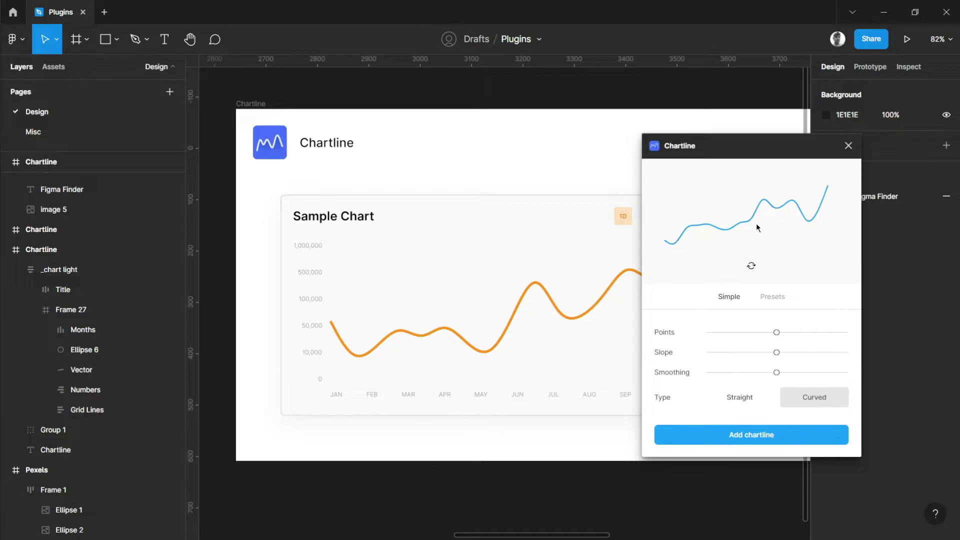
pyautogui.click(751, 266)
pyautogui.click(753, 267)
pyautogui.click(754, 268)
pyautogui.click(755, 269)
pyautogui.click(755, 269)
pyautogui.click(755, 269)
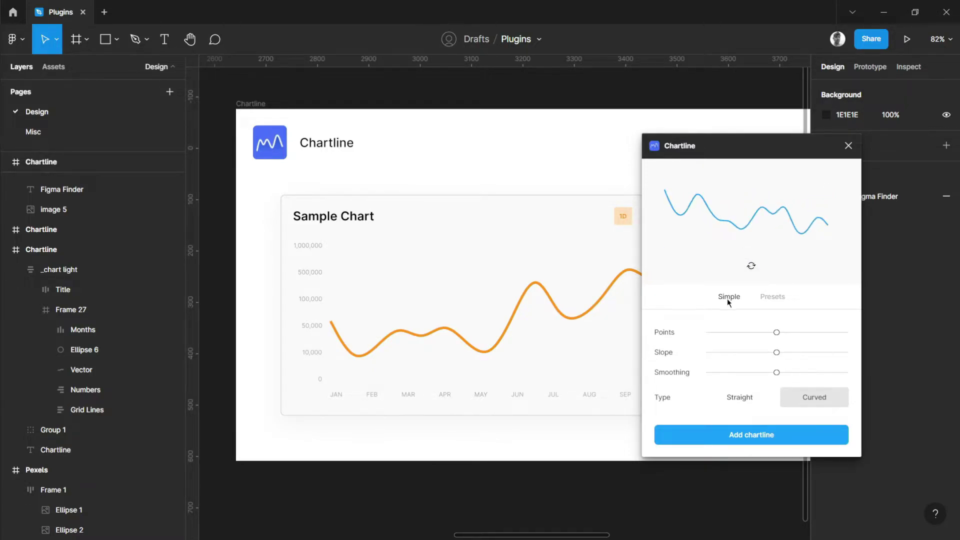
# Step: Preview the Normal distribution, S-curve, Tone burst and Sine wave presets, then return to Simple
pyautogui.click(771, 299)
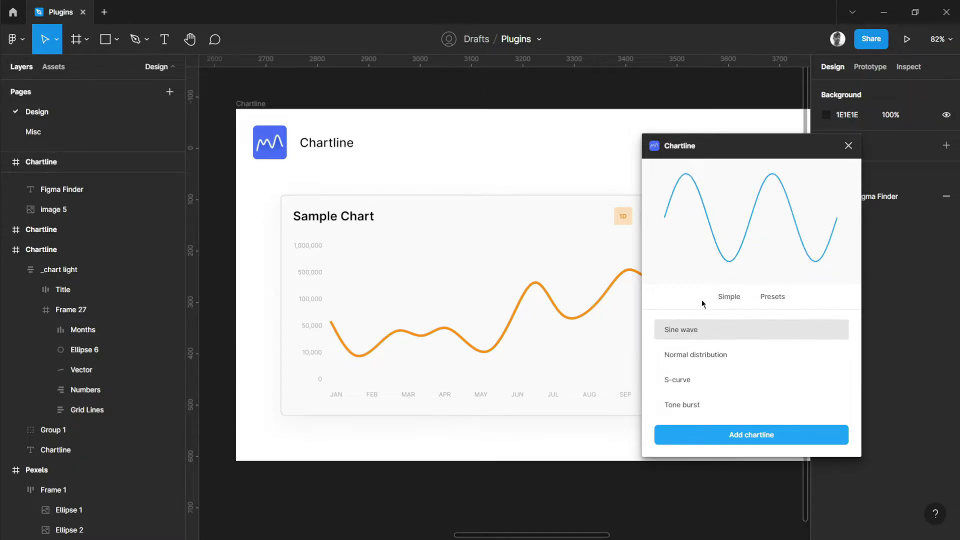
pyautogui.click(694, 356)
pyautogui.click(702, 375)
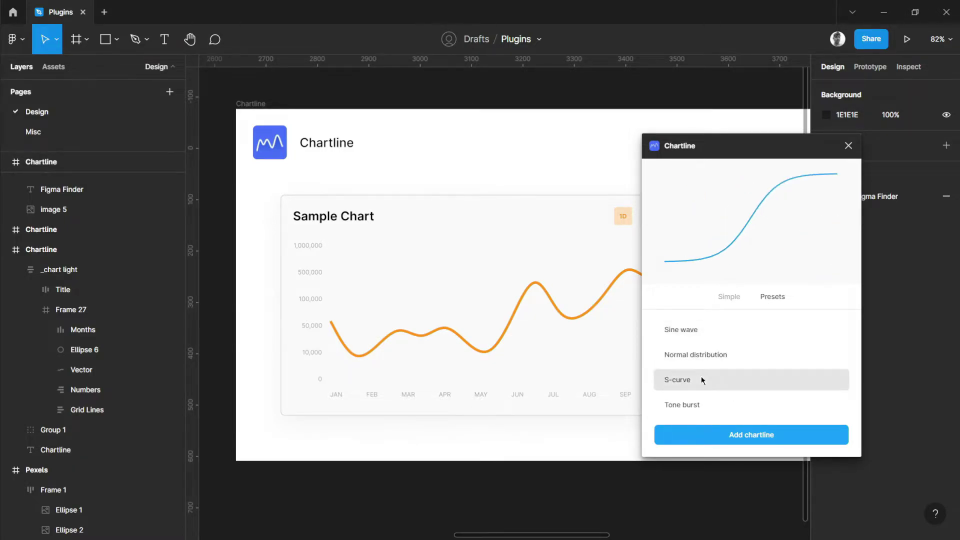
pyautogui.click(718, 404)
pyautogui.click(725, 326)
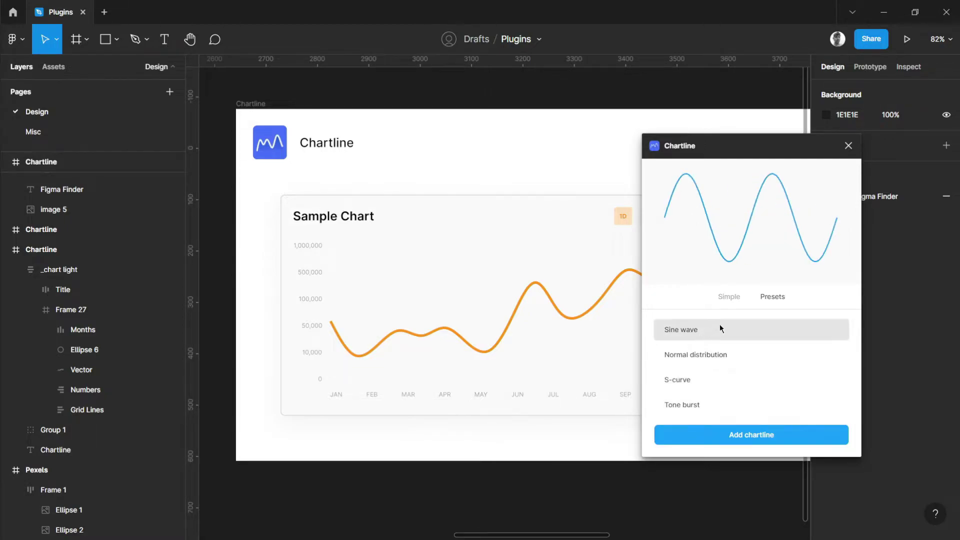
pyautogui.click(729, 297)
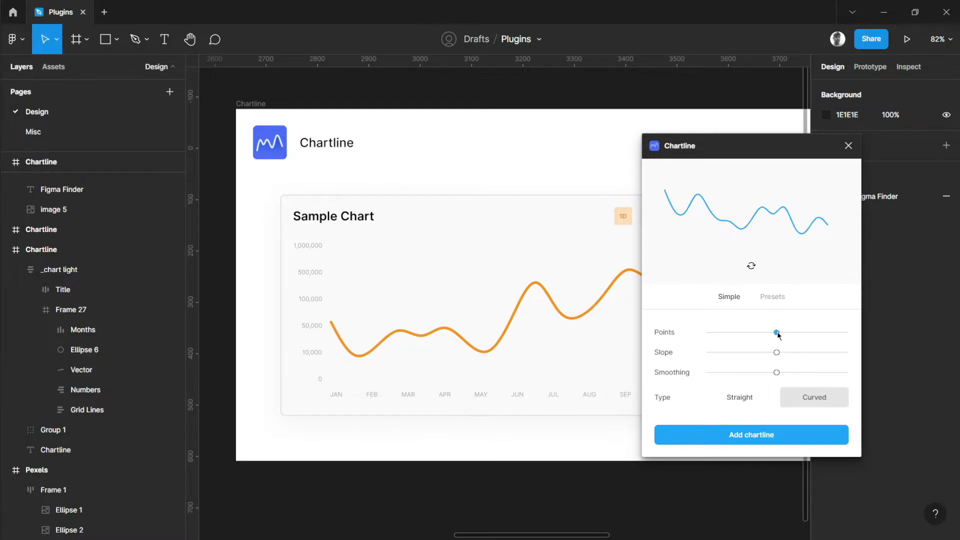
# Step: Raise Points and Slope, set Type to Straight, and add the jagged 264.76×140 blue chartline
pyautogui.moveTo(778, 333); pyautogui.dragTo(726, 368)
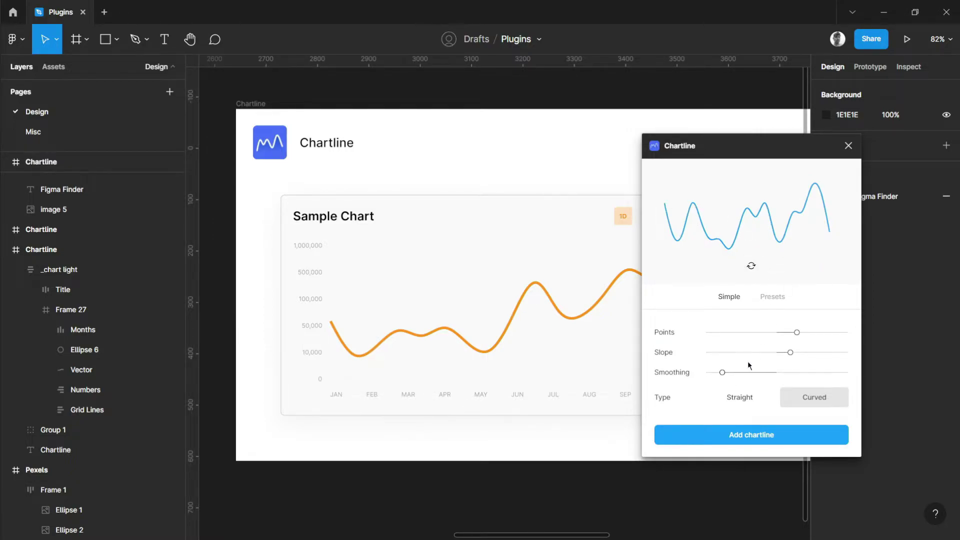
pyautogui.moveTo(728, 375); pyautogui.dragTo(749, 372)
pyautogui.click(738, 400)
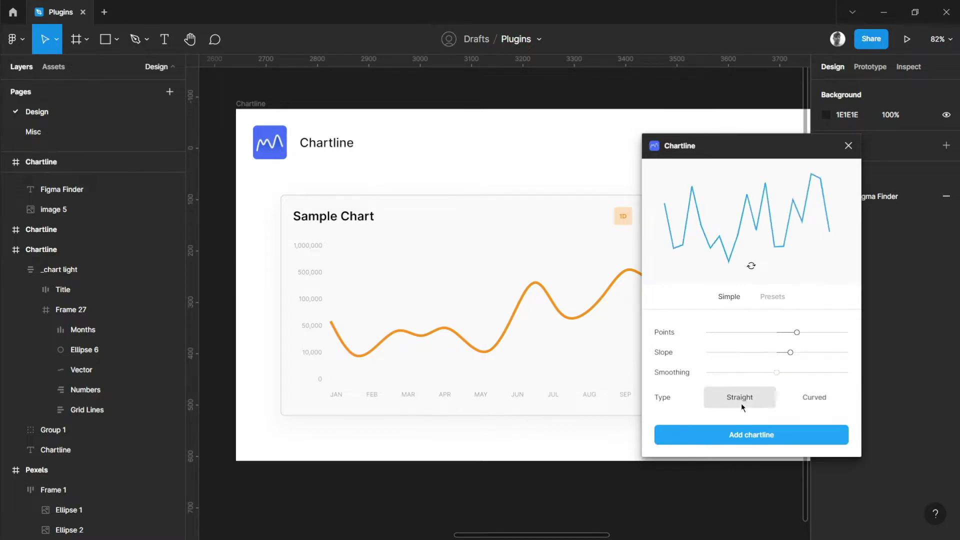
pyautogui.click(797, 398)
pyautogui.click(808, 398)
pyautogui.click(786, 391)
pyautogui.click(764, 396)
pyautogui.moveTo(791, 352); pyautogui.dragTo(814, 335)
pyautogui.click(757, 442)
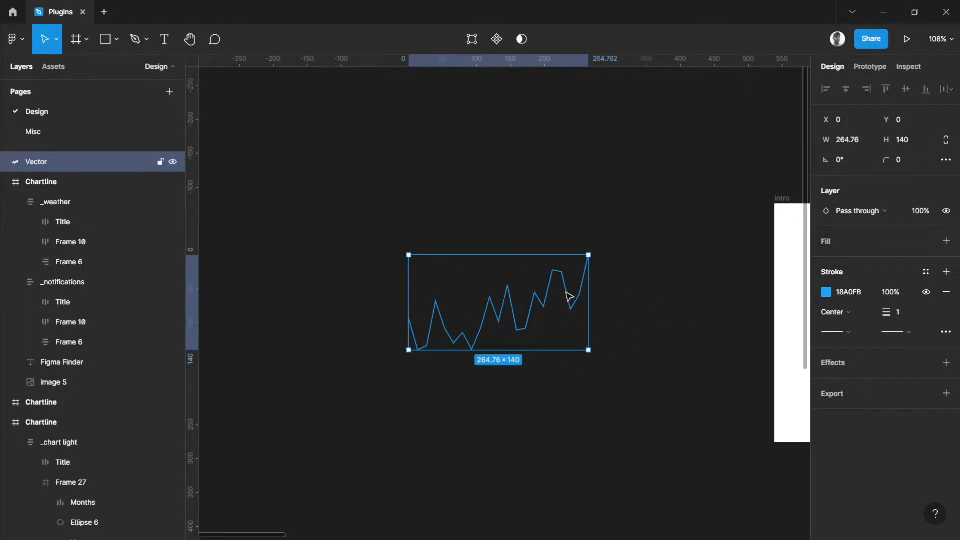
# Step: Cut the jagged line and paste it to replace the Sample Chart's orange curve at X 347, Y 68
pyautogui.scroll(-1, 563, 310)
pyautogui.press('Delete')
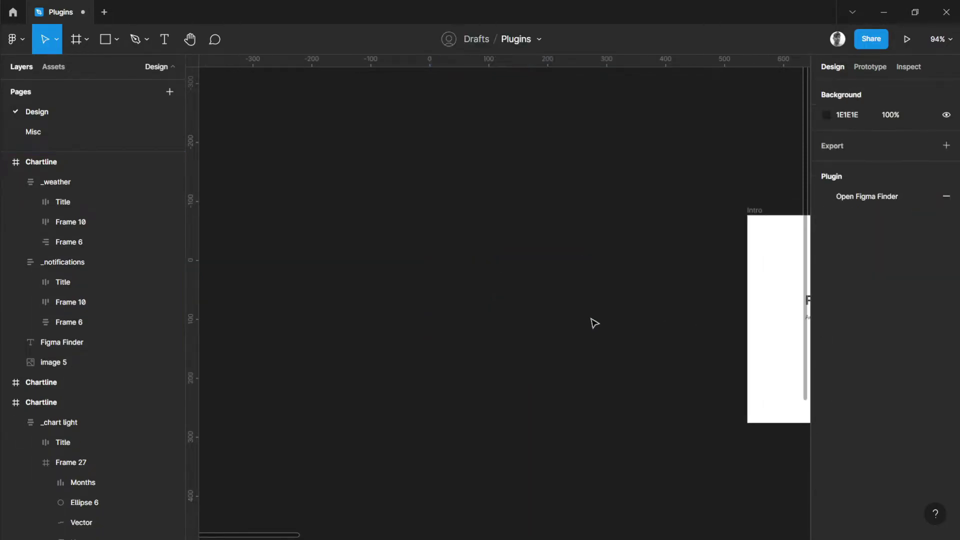
pyautogui.scroll(-6, 592, 321)
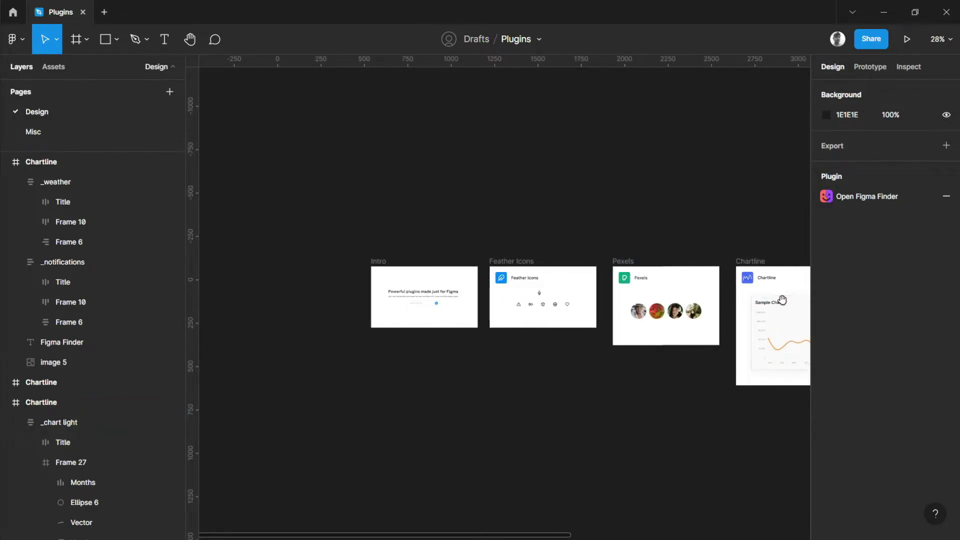
pyautogui.scroll(5, 572, 285)
pyautogui.click(600, 330)
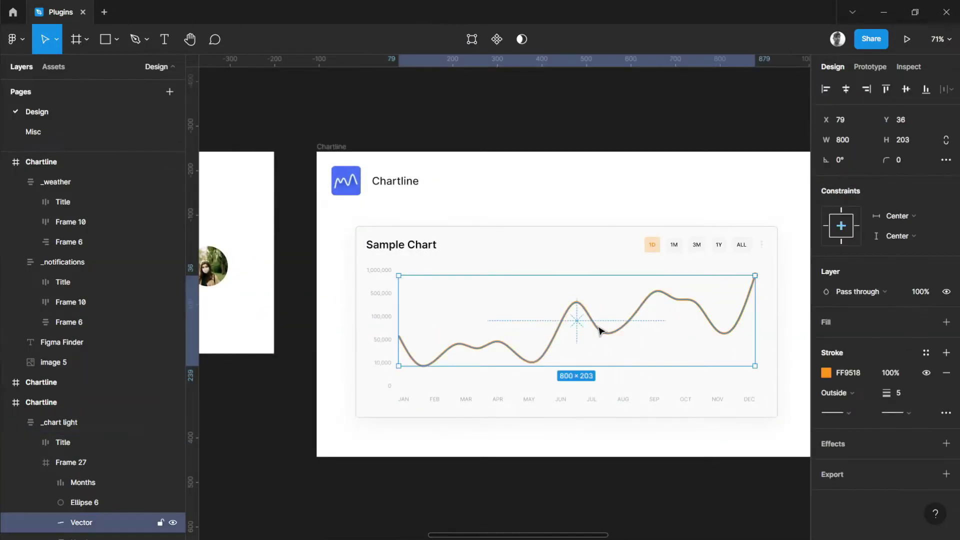
pyautogui.rightClick(603, 332)
pyautogui.click(653, 214)
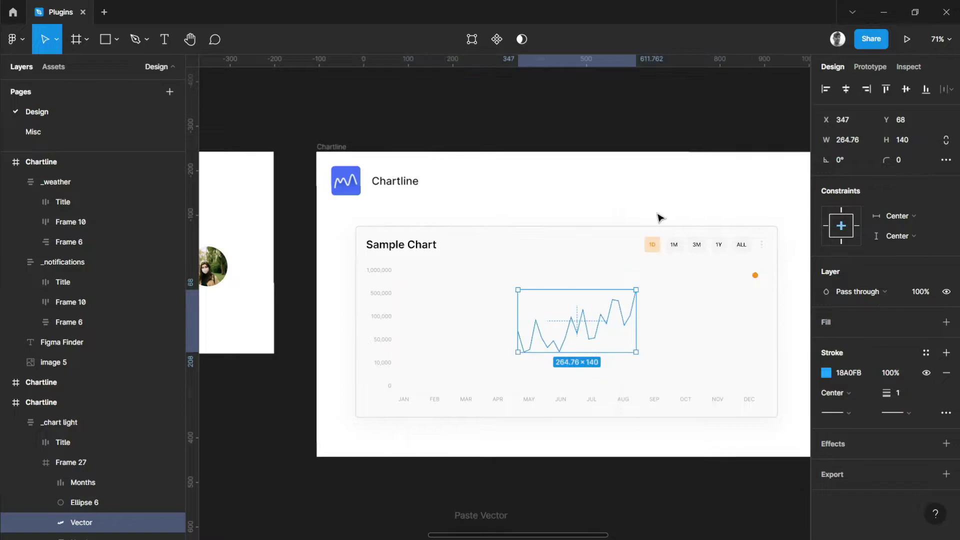
# Step: Give the chart line an orange FFA741 stroke sampled from the 1D badge, outside, weight 4
pyautogui.click(826, 373)
pyautogui.click(678, 400)
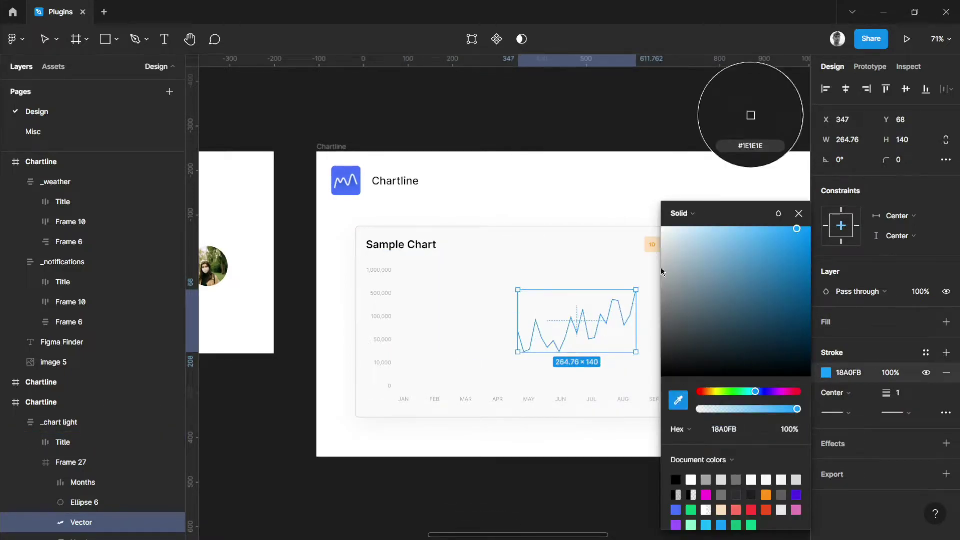
pyautogui.click(652, 245)
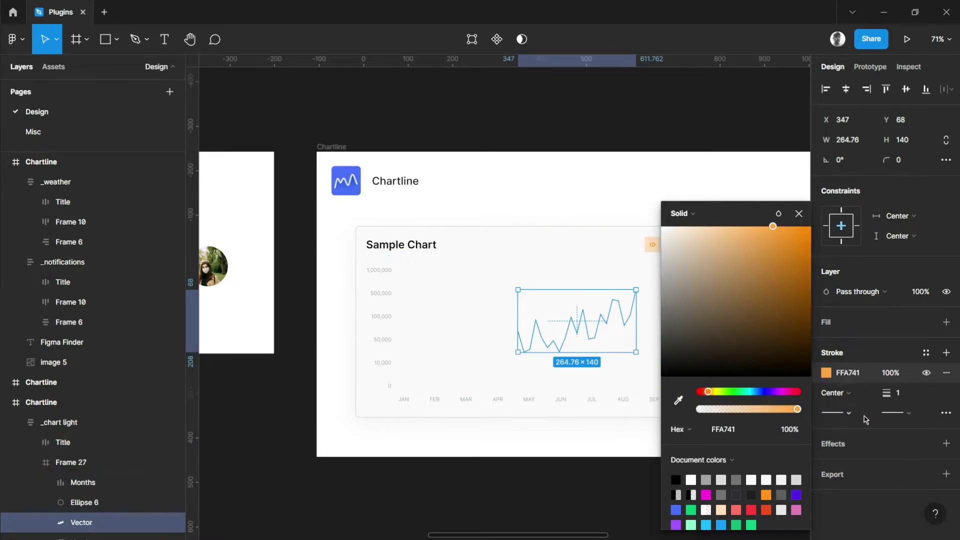
pyautogui.click(834, 393)
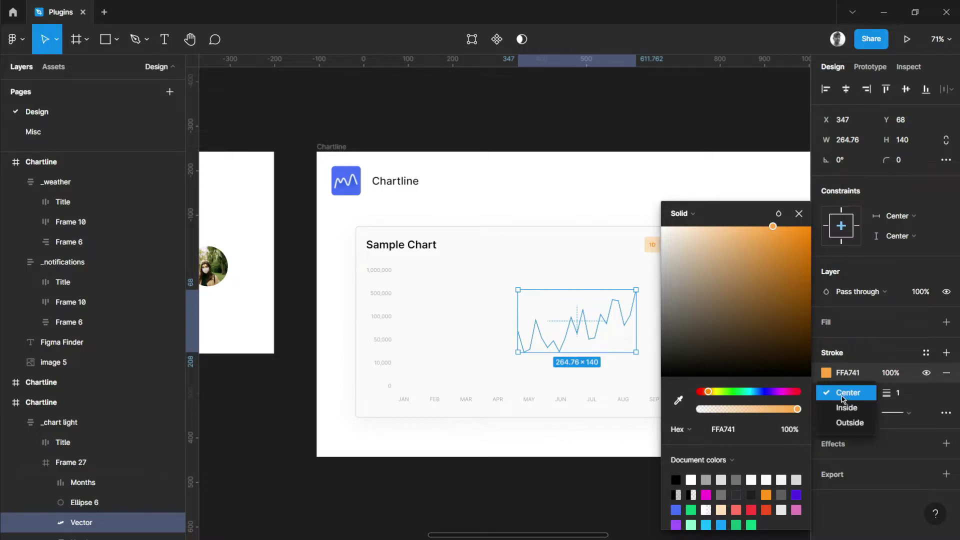
pyautogui.click(858, 423)
pyautogui.click(913, 396)
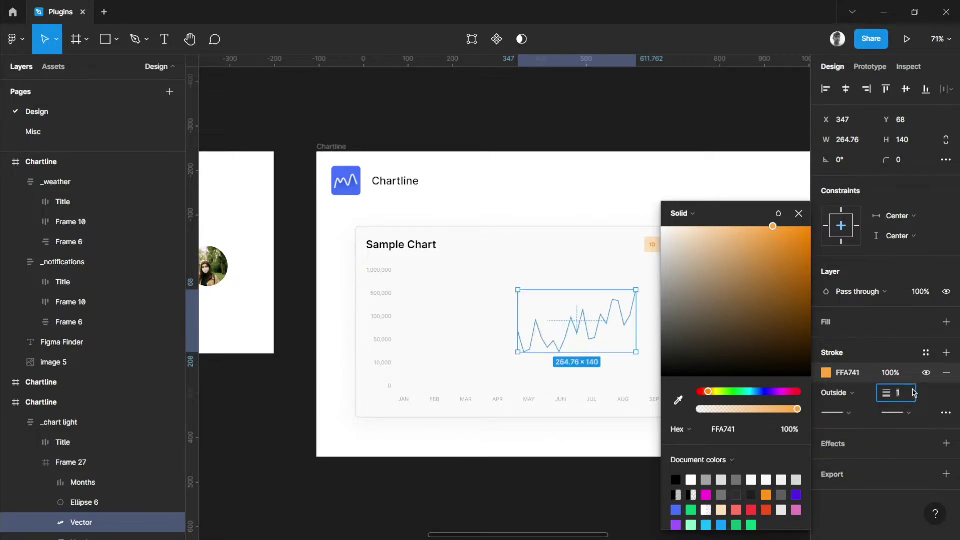
pyautogui.write('4')
pyautogui.press('Return')
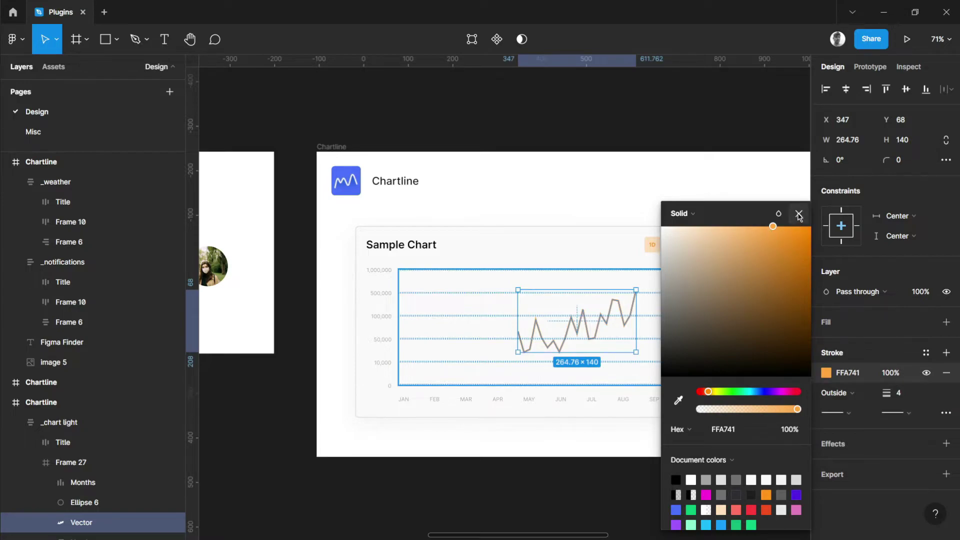
pyautogui.click(799, 216)
# Step: Stretch the line across the Sample Chart to 807×218, aligned with the left axis
pyautogui.moveTo(636, 321); pyautogui.dragTo(759, 316)
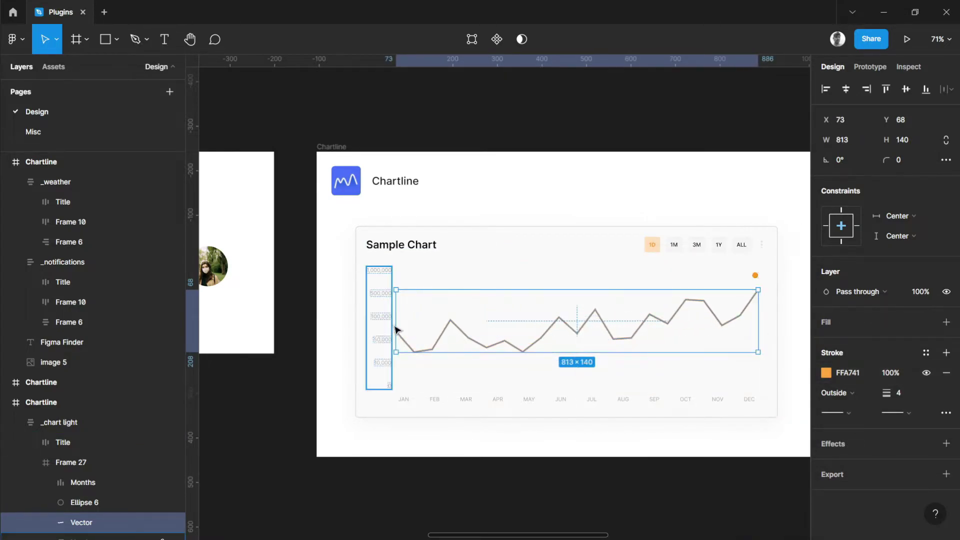
pyautogui.moveTo(400, 323); pyautogui.dragTo(402, 323)
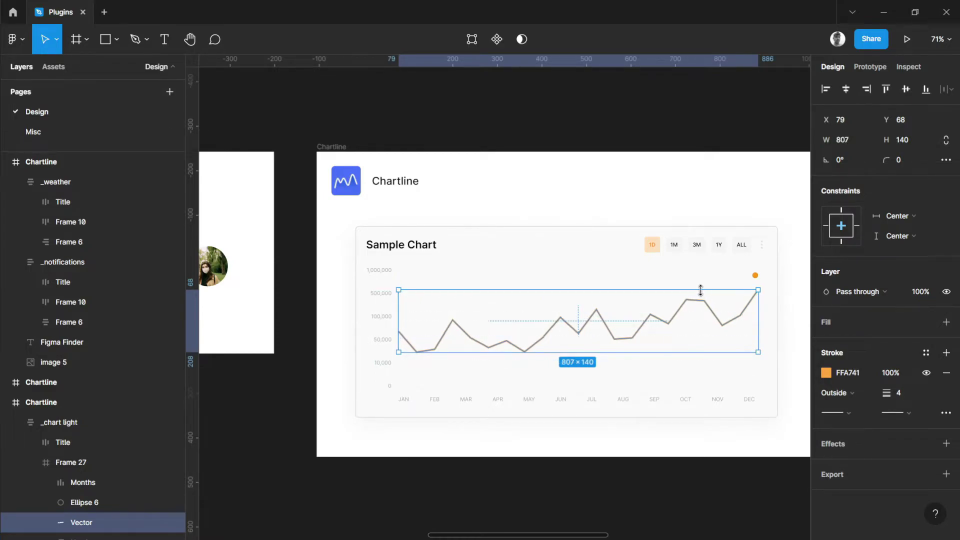
pyautogui.moveTo(702, 290); pyautogui.dragTo(700, 268)
# Step: Move the orange end dot (Ellipse 6) onto the chart line's final point
pyautogui.click(795, 283)
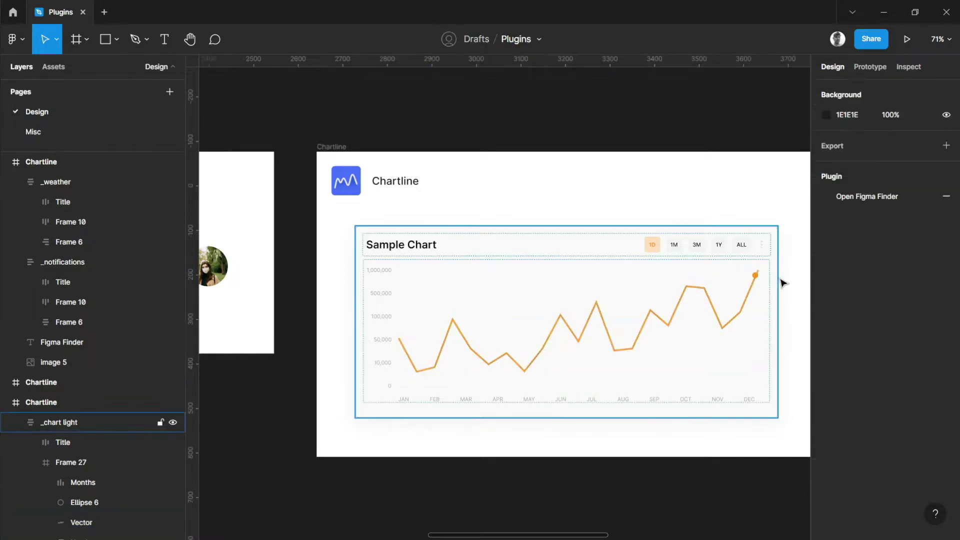
pyautogui.scroll(5, 782, 279)
pyautogui.click(720, 273)
pyautogui.moveTo(720, 273); pyautogui.dragTo(725, 262)
pyautogui.scroll(-10, 788, 268)
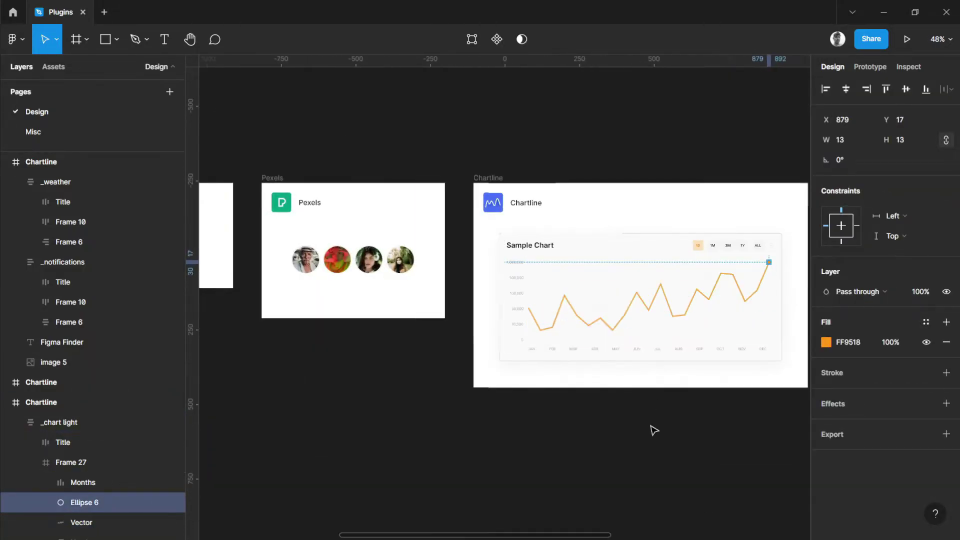
pyautogui.click(650, 428)
# Step: Bring the Content Reel demo frame into view and select it, showing its Cart widget
pyautogui.scroll(2, 626, 420)
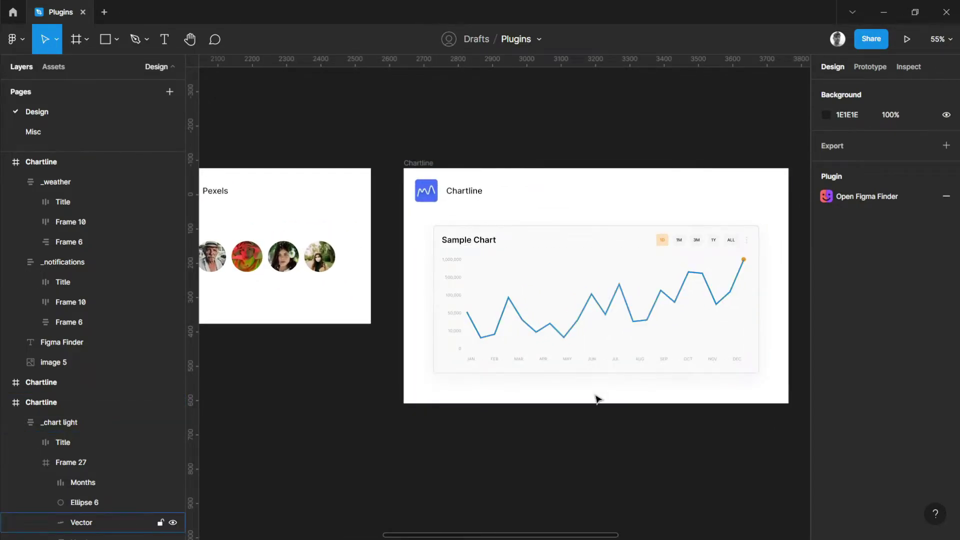
pyautogui.moveTo(636, 402); pyautogui.dragTo(591, 436)
pyautogui.scroll(2, 591, 436)
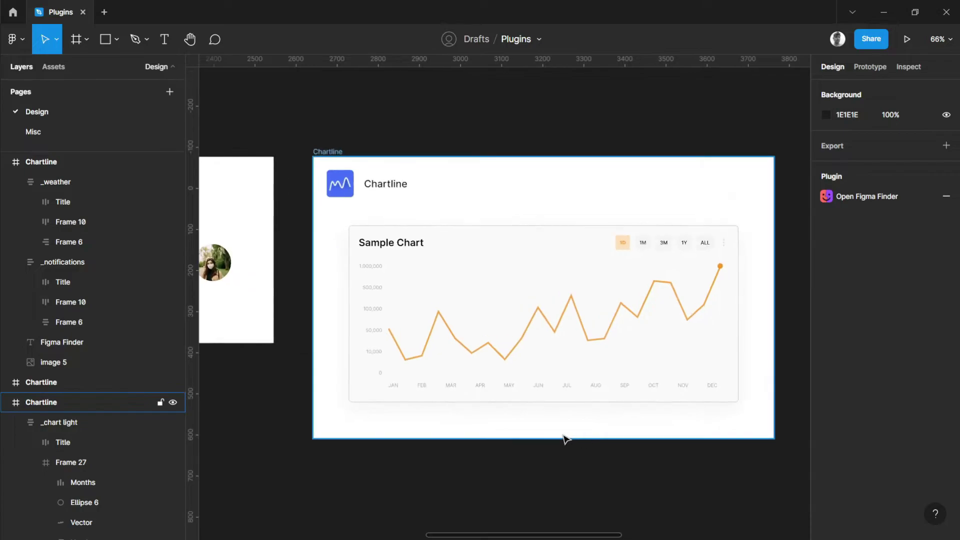
pyautogui.moveTo(672, 450); pyautogui.dragTo(386, 427)
pyautogui.scroll(-2, 607, 439)
pyautogui.scroll(-1, 635, 350)
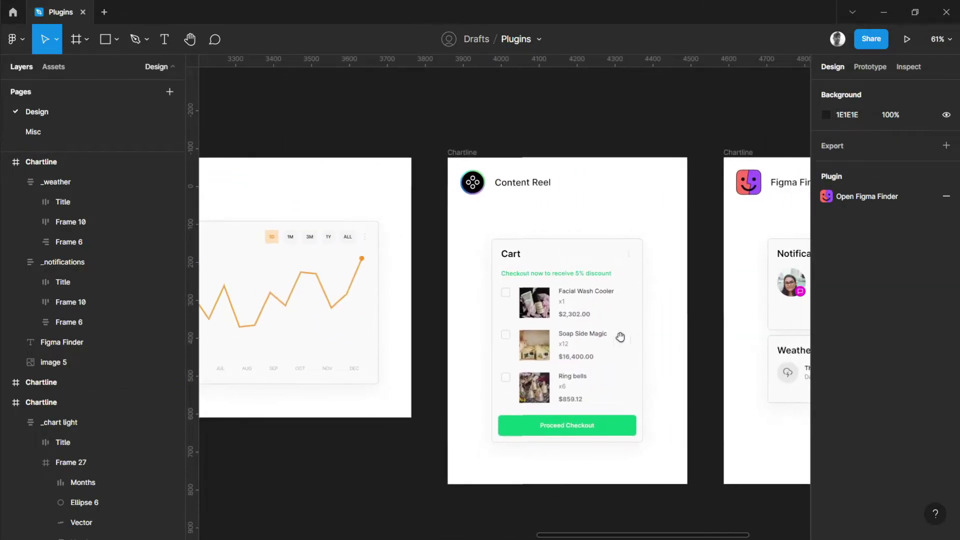
pyautogui.scroll(5, 517, 185)
pyautogui.click(632, 240)
pyautogui.scroll(-2, 645, 247)
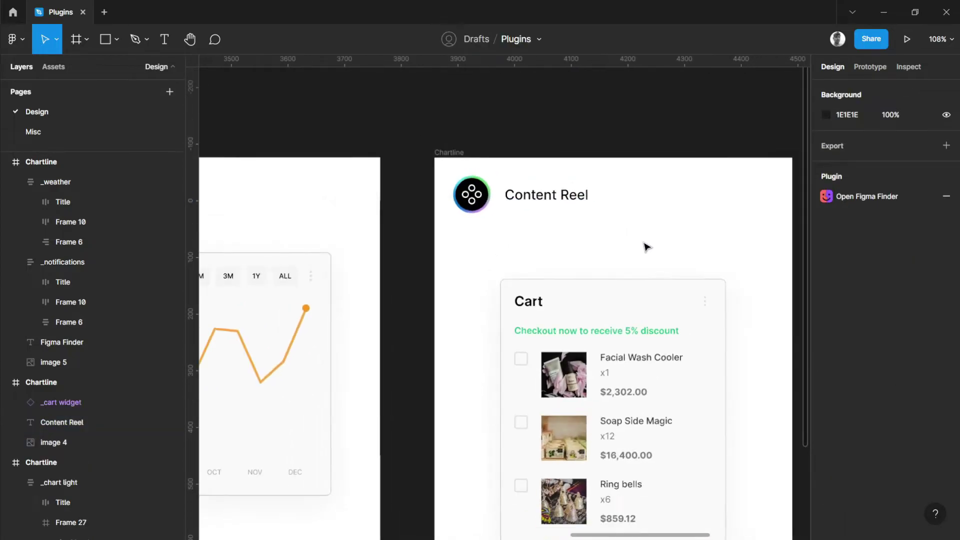
pyautogui.scroll(-2, 701, 212)
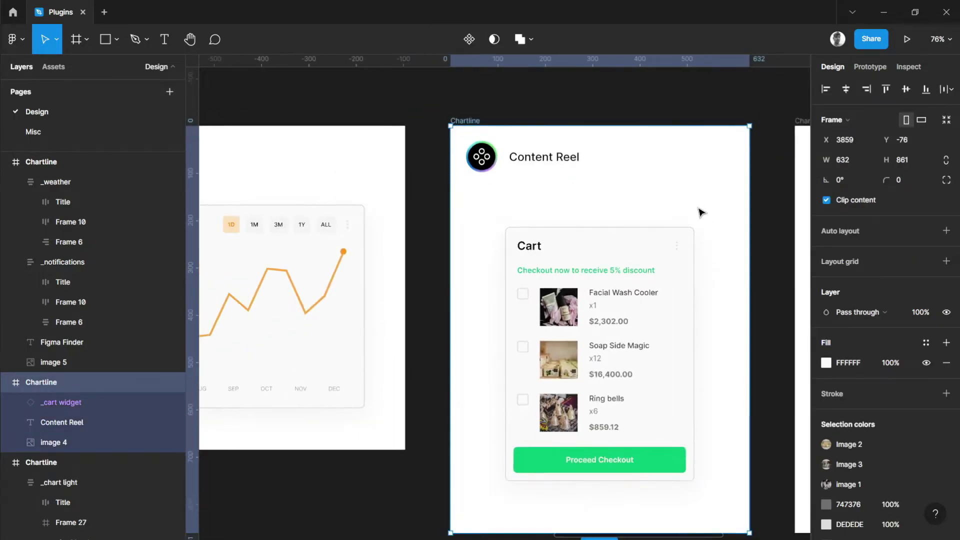
# Step: Launch Content Reel from Quick Actions and place its window clear of the Cart widget
pyautogui.hotkey('ctrl', '/')
pyautogui.write('content')
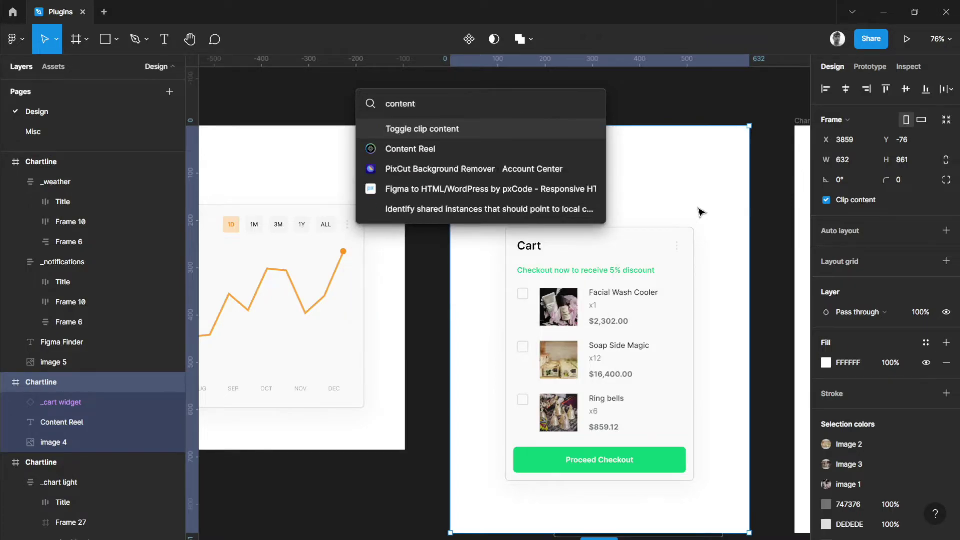
pyautogui.press('Down')
pyautogui.press('Return')
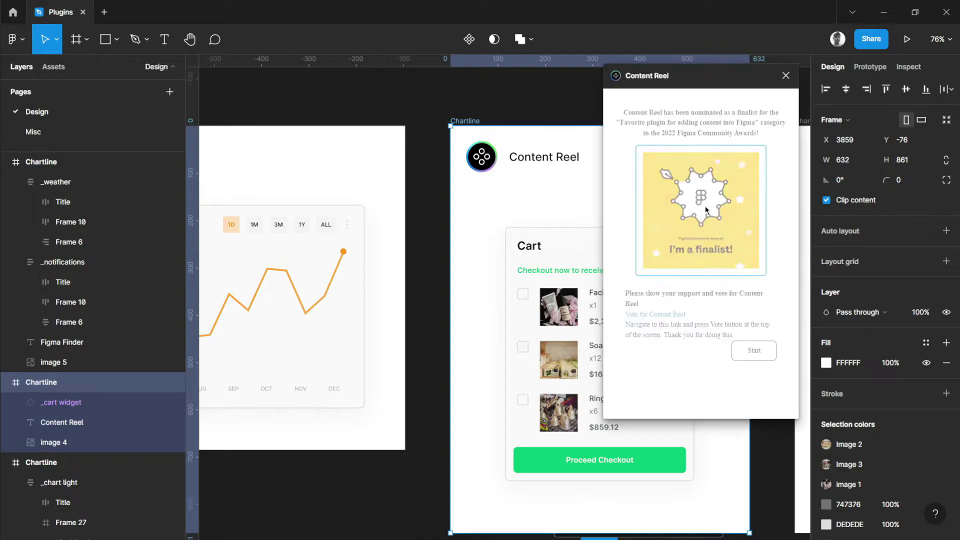
pyautogui.moveTo(722, 89); pyautogui.dragTo(677, 92)
pyautogui.moveTo(612, 97); pyautogui.dragTo(369, 94)
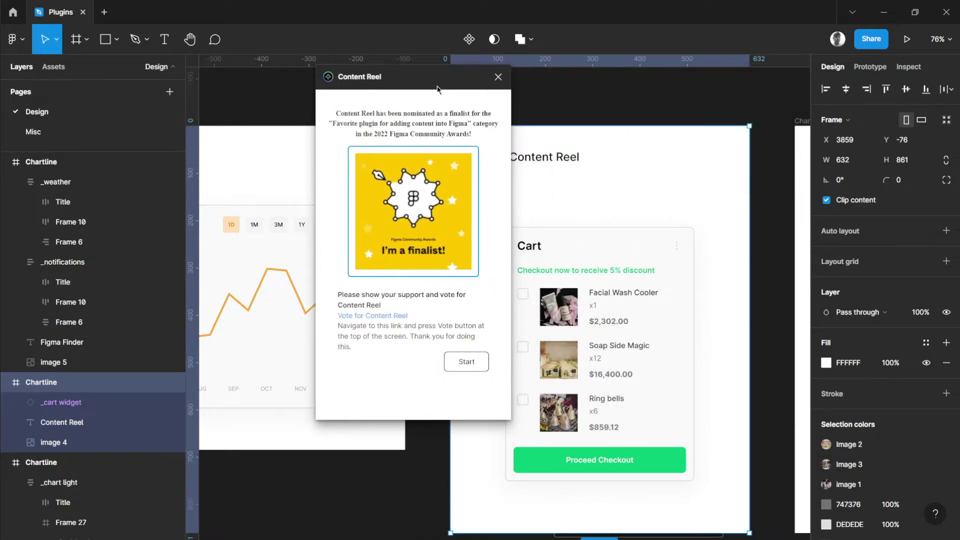
pyautogui.click(469, 370)
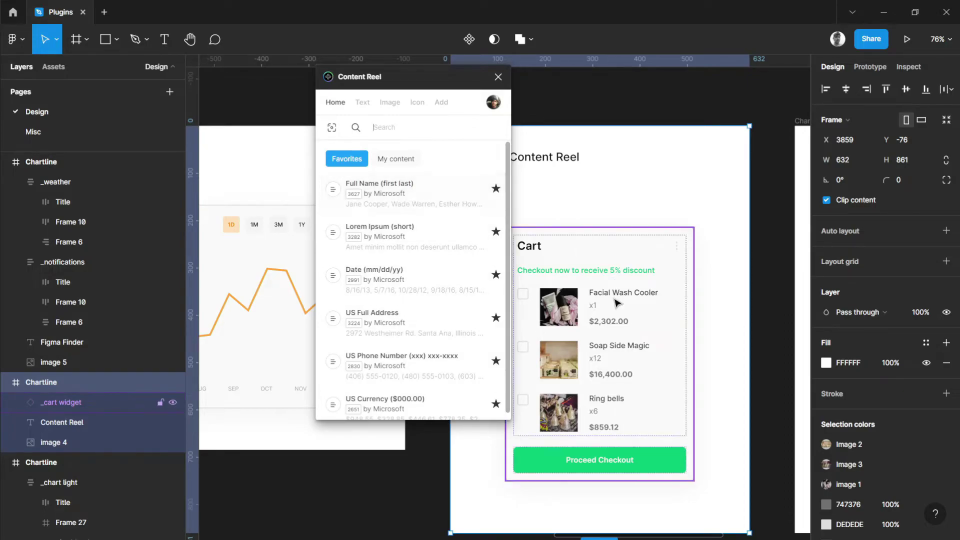
pyautogui.moveTo(442, 86); pyautogui.dragTo(411, 107)
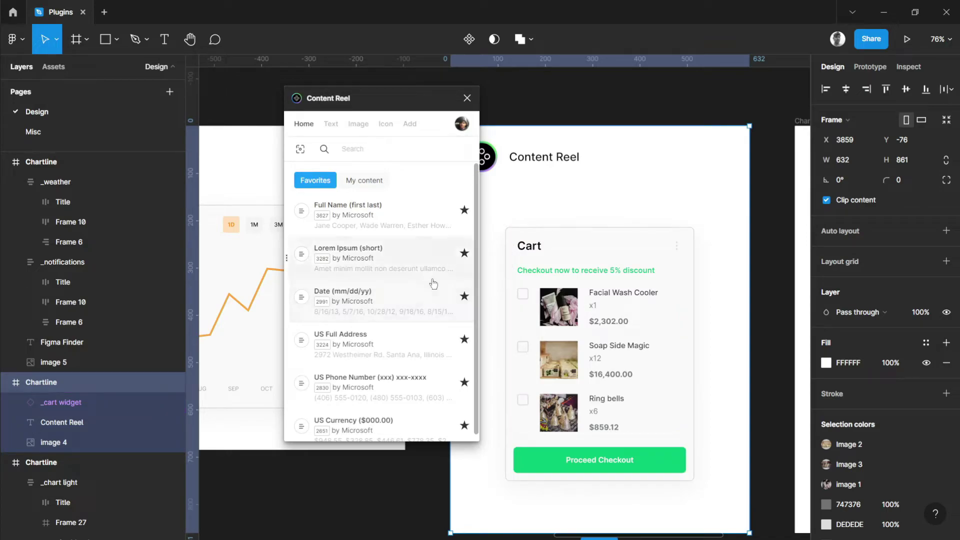
# Step: Fill the three cart item titles with Content Reel's Full Name (first last) sample names
pyautogui.keyDown('ctrl'); pyautogui.click(628, 297); pyautogui.keyUp('ctrl')
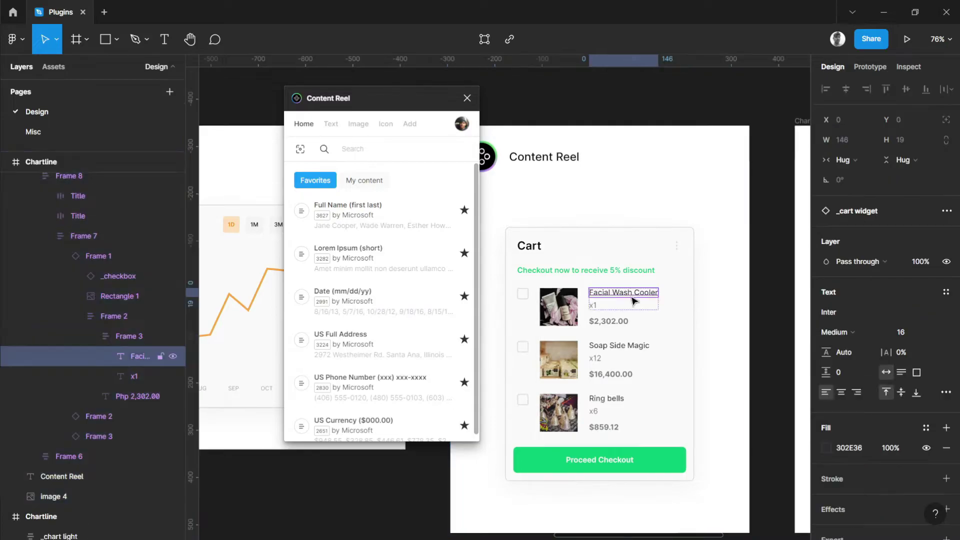
pyautogui.keyDown('shift'); pyautogui.click(620, 350); pyautogui.keyUp('shift')
pyautogui.keyDown('shift'); pyautogui.click(608, 398); pyautogui.keyUp('shift')
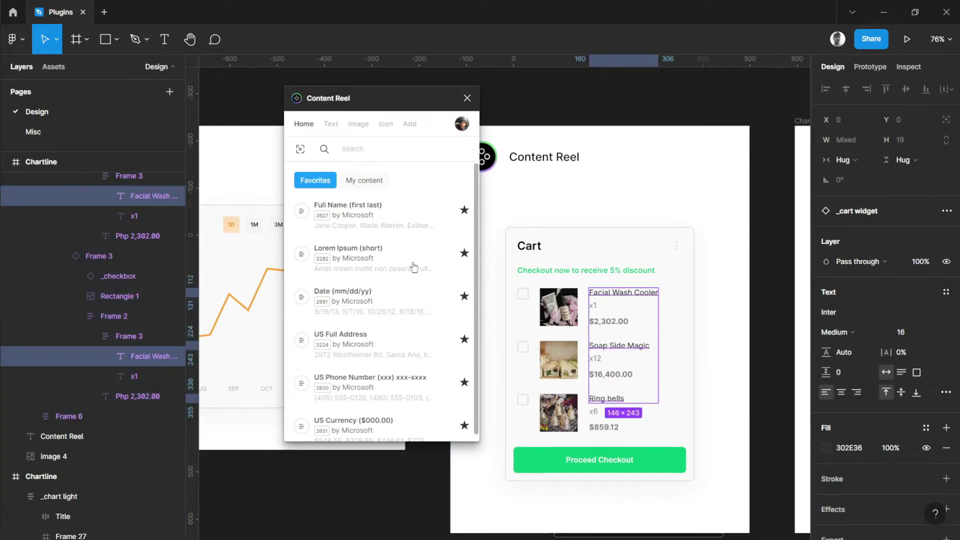
pyautogui.click(435, 216)
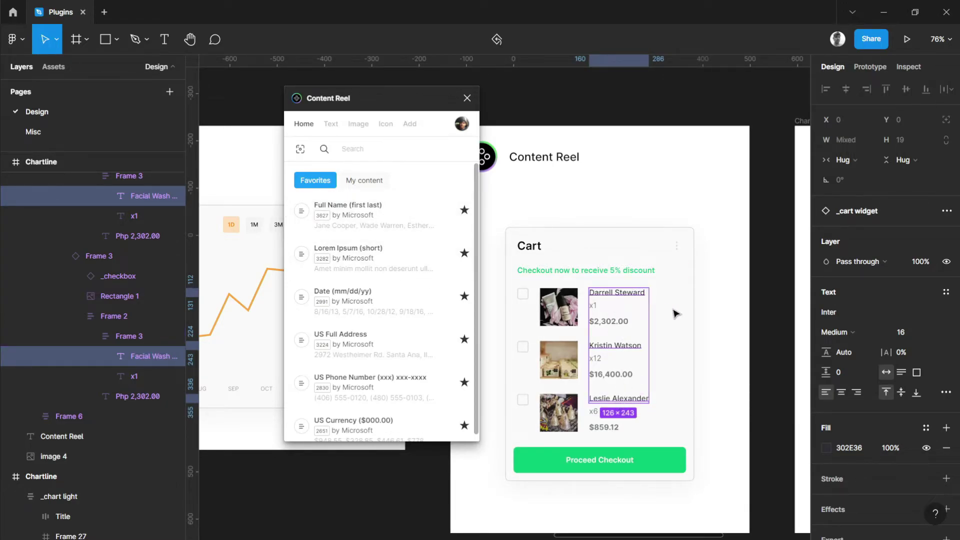
# Step: Replace the three cart prices with US Currency values: $473.85, $767.50 and $351.02
pyautogui.press('Escape')
pyautogui.click(615, 323)
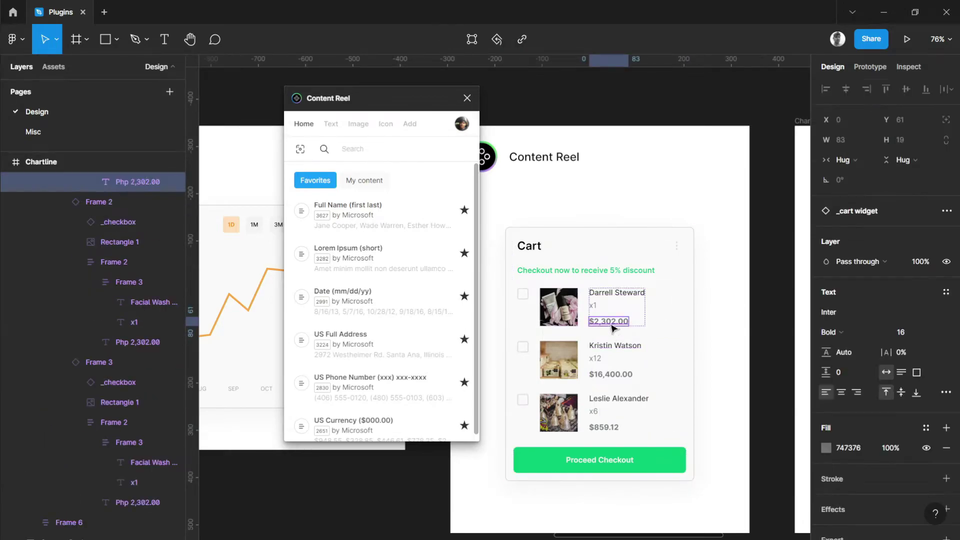
pyautogui.keyDown('shift'); pyautogui.click(615, 376); pyautogui.keyUp('shift')
pyautogui.keyDown('shift'); pyautogui.click(605, 428); pyautogui.keyUp('shift')
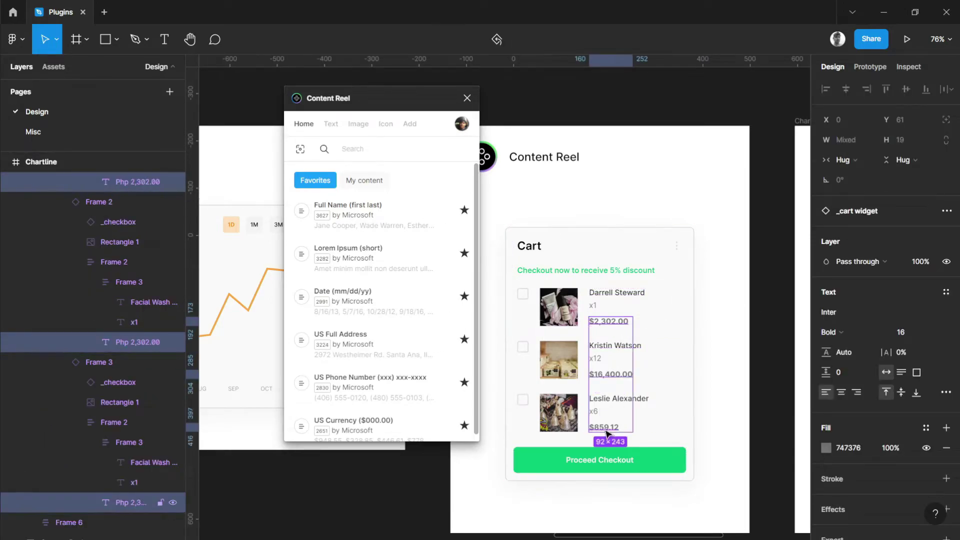
pyautogui.scroll(-1, 409, 241)
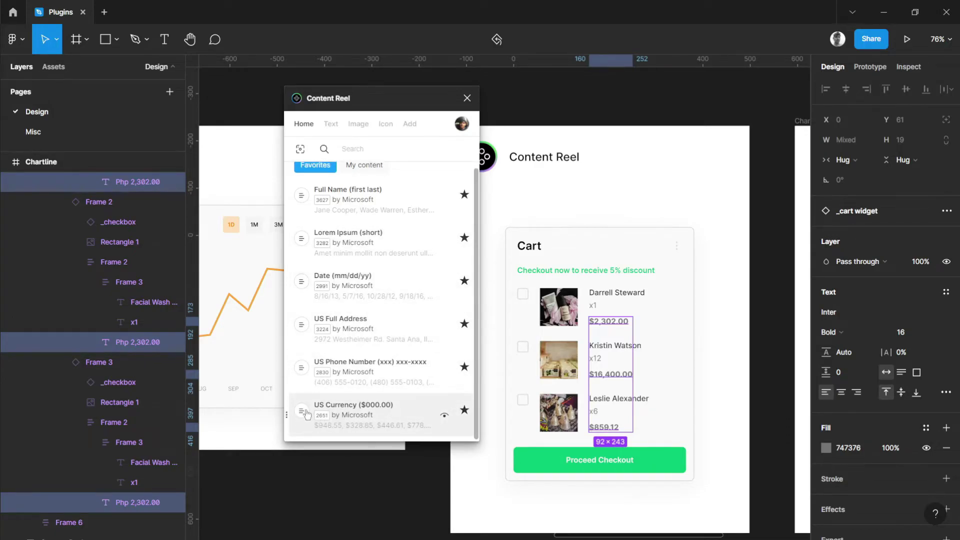
pyautogui.click(377, 421)
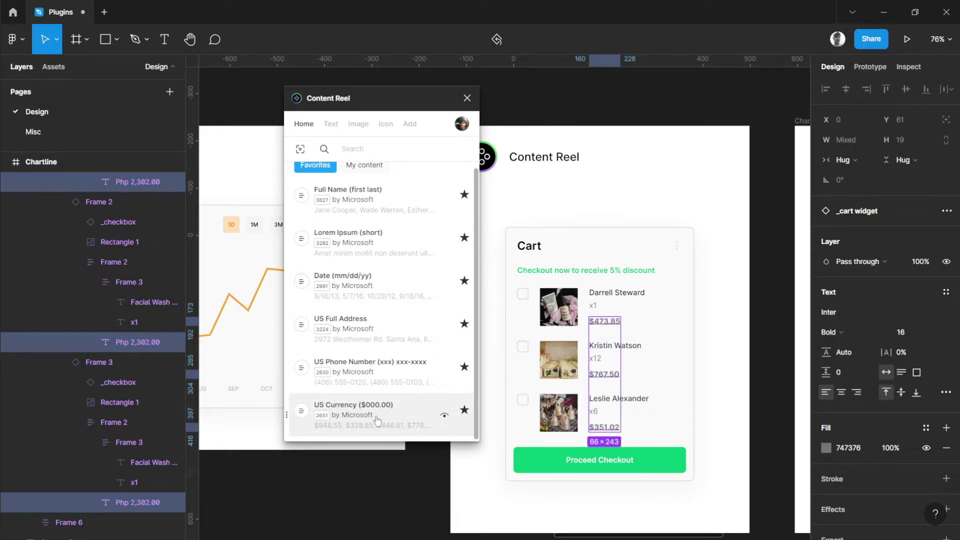
pyautogui.click(723, 339)
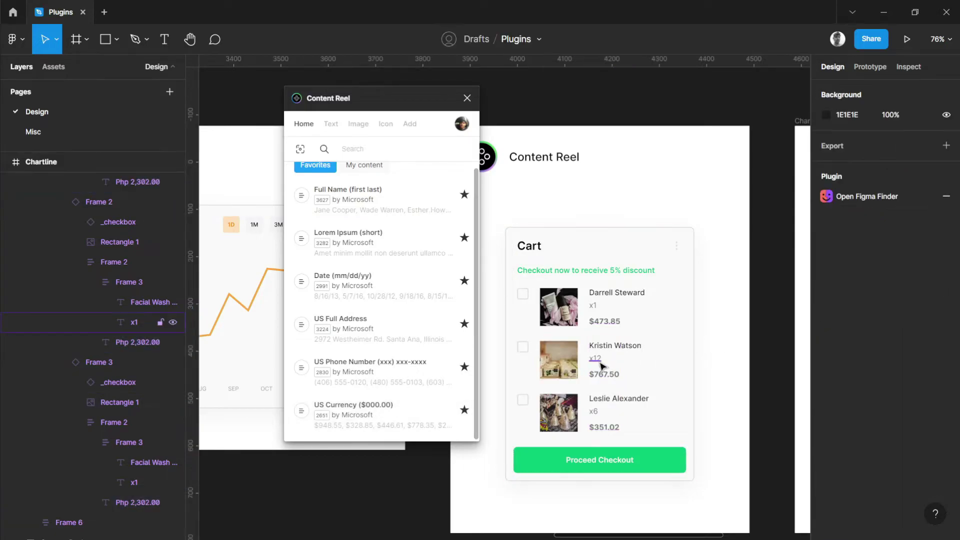
pyautogui.click(605, 322)
pyautogui.click(610, 376)
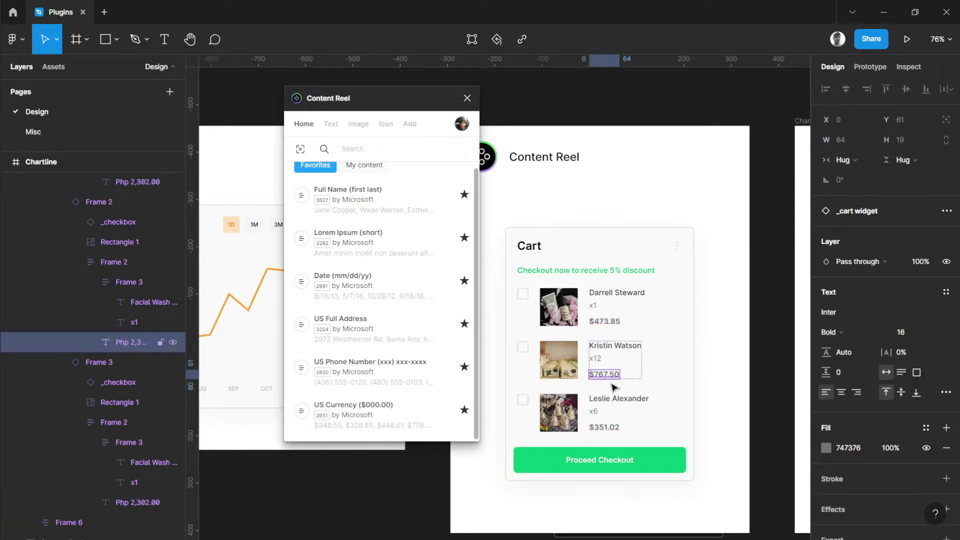
# Step: Start a new text-based Content Reel set titled Products with Bag, Soap, Food, Bell, Skin Care
pyautogui.click(598, 427)
pyautogui.click(720, 360)
pyautogui.scroll(1, 388, 216)
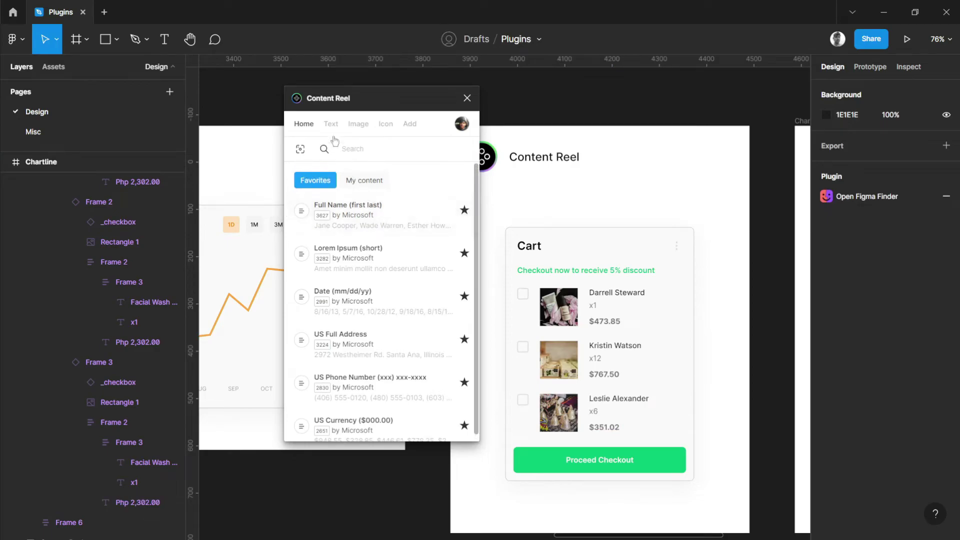
pyautogui.click(410, 125)
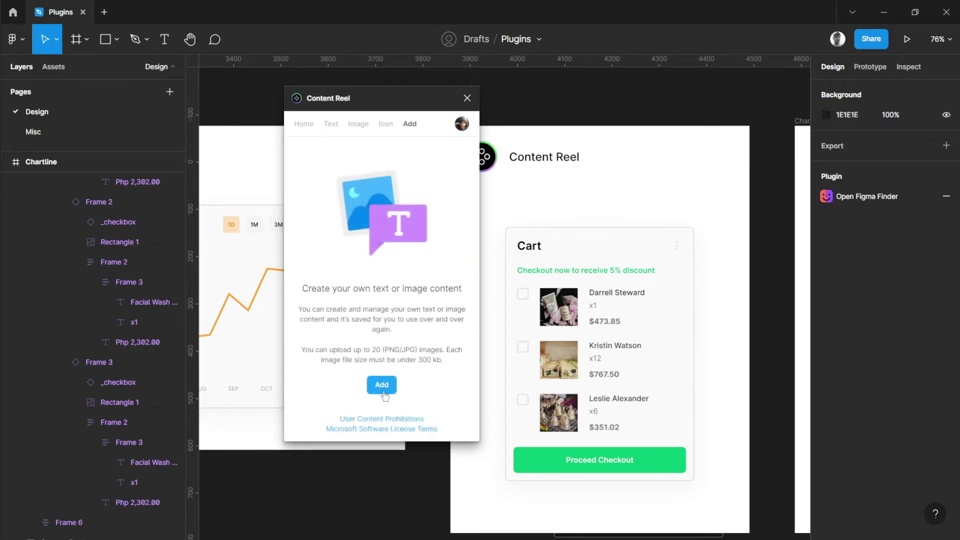
pyautogui.click(383, 386)
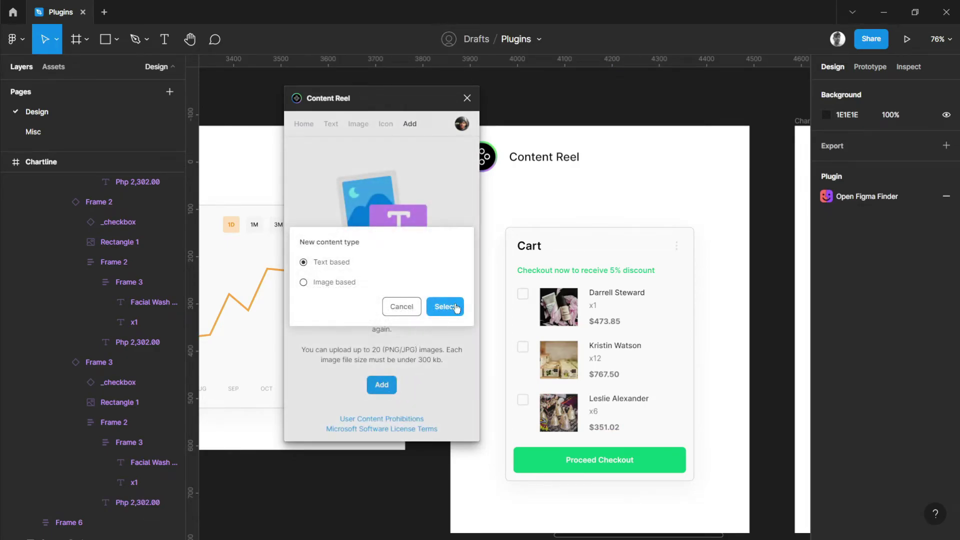
pyautogui.click(449, 304)
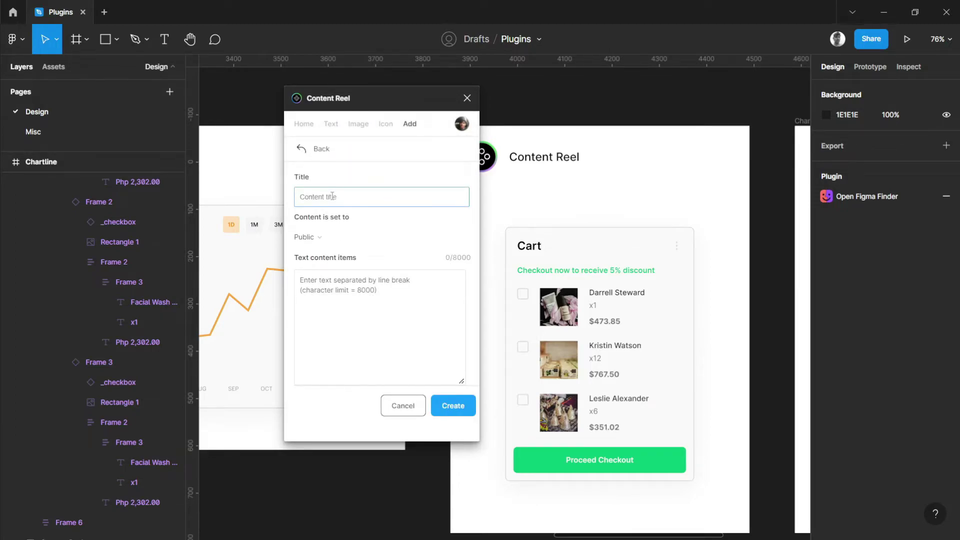
pyautogui.write('Proc')
pyautogui.press('Tab')
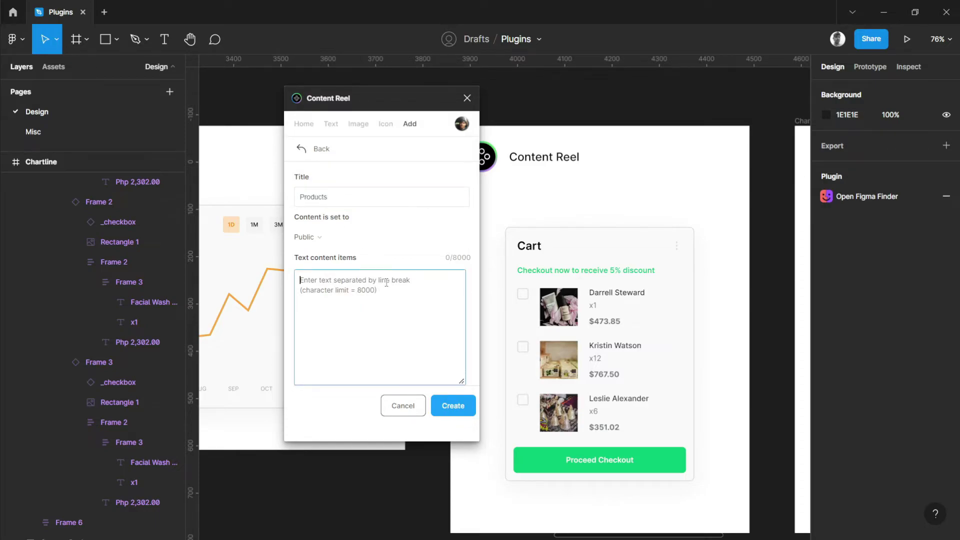
pyautogui.write('Bag')
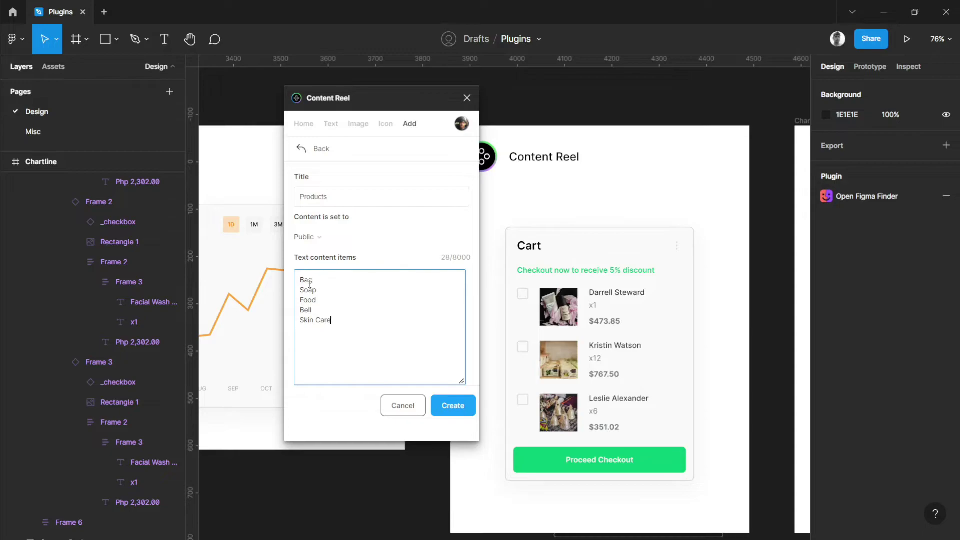
pyautogui.moveTo(303, 279); pyautogui.dragTo(336, 323)
pyautogui.click(349, 323)
# Step: Set the Products set's visibility to Private and create it
pyautogui.click(462, 410)
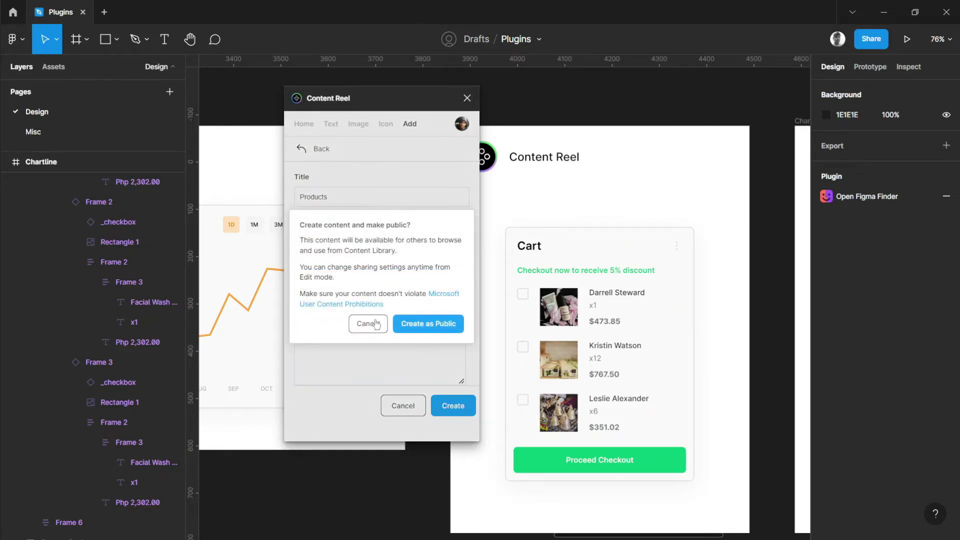
pyautogui.click(368, 324)
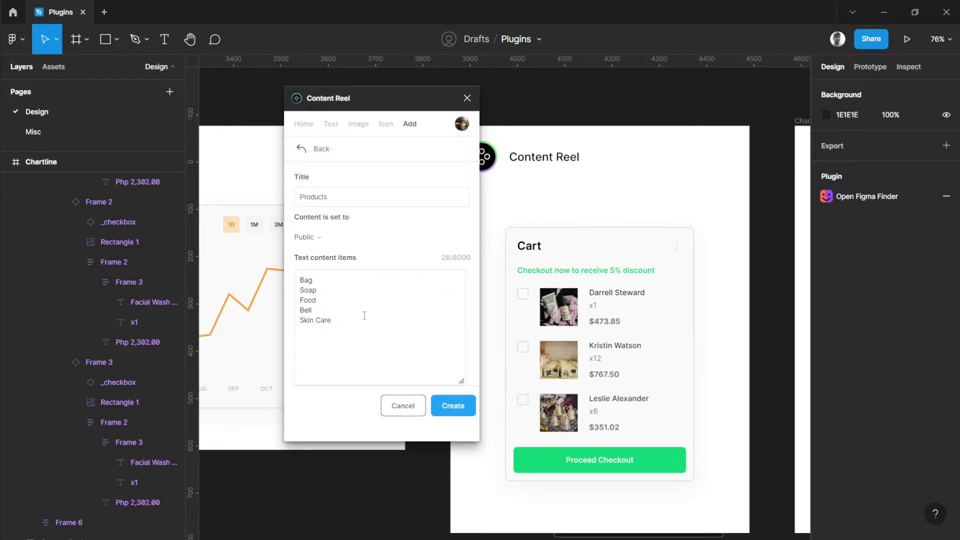
pyautogui.click(316, 238)
pyautogui.click(333, 258)
pyautogui.click(453, 411)
pyautogui.click(424, 329)
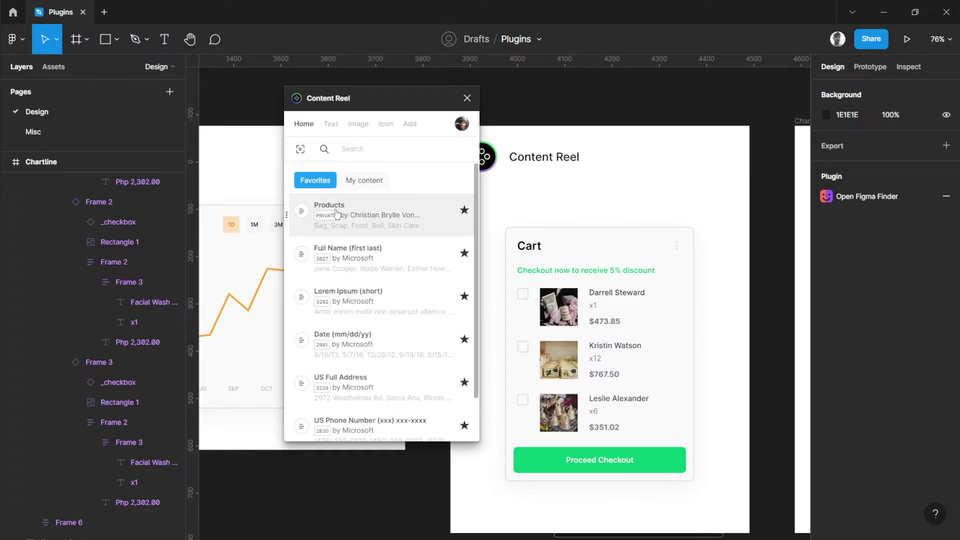
# Step: Fill the three cart item titles from the Products set, giving Bag, Food and Bell
pyautogui.keyDown('ctrl'); pyautogui.click(620, 296); pyautogui.keyUp('ctrl')
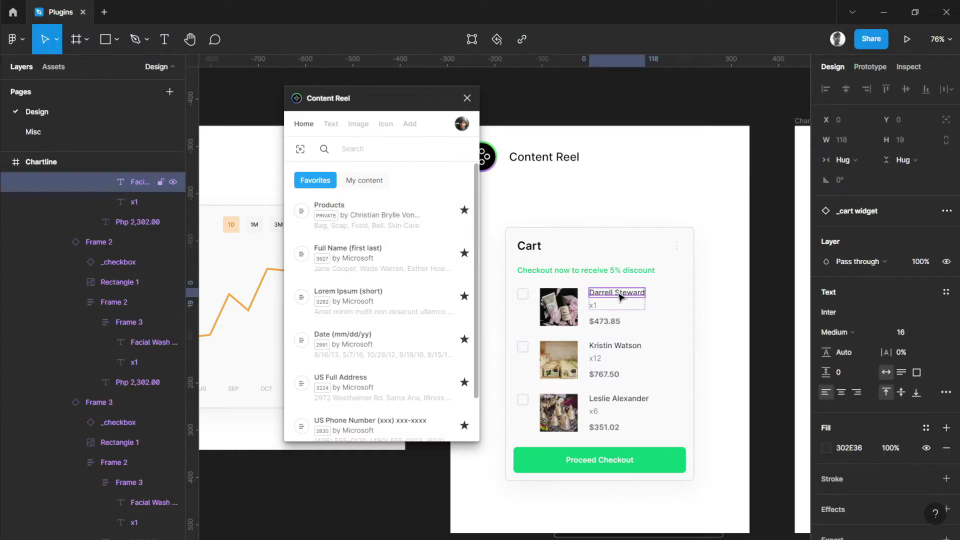
pyautogui.keyDown('ctrl'); pyautogui.keyDown('shift'); pyautogui.click(616, 346); pyautogui.keyUp('shift'); pyautogui.keyUp('ctrl')
pyautogui.keyDown('ctrl'); pyautogui.keyDown('shift'); pyautogui.click(619, 399); pyautogui.keyUp('shift'); pyautogui.keyUp('ctrl')
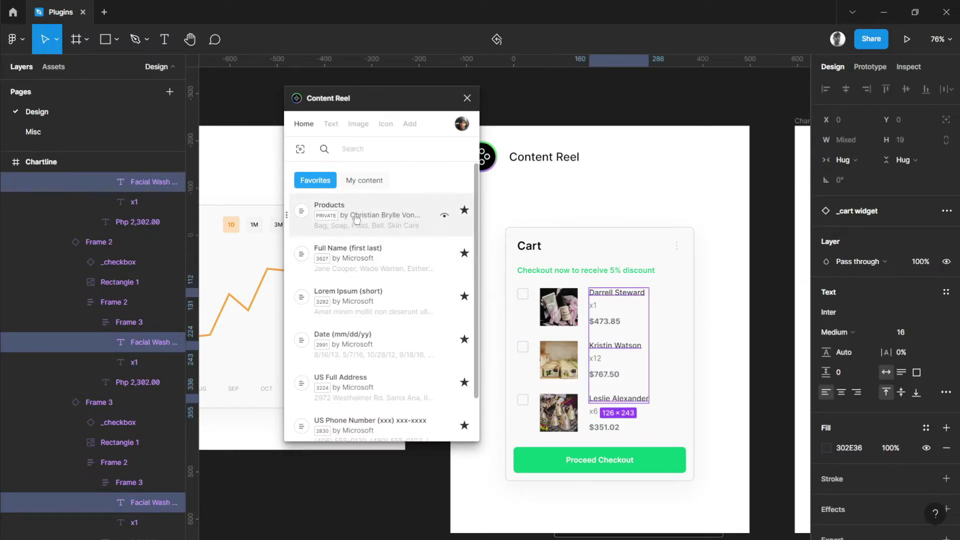
pyautogui.click(439, 211)
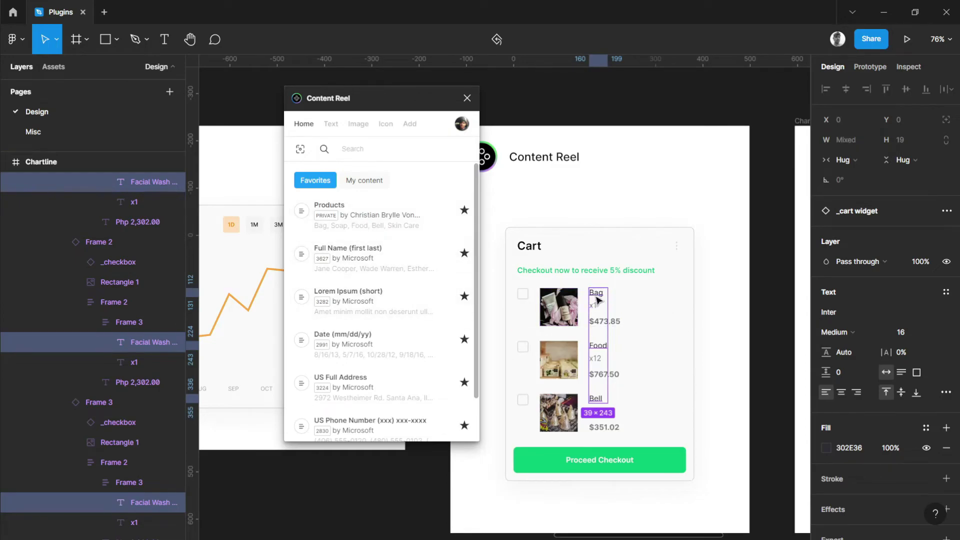
# Step: Clear the selection and close the Content Reel plugin window
pyautogui.click(717, 352)
pyautogui.scroll(3, 673, 342)
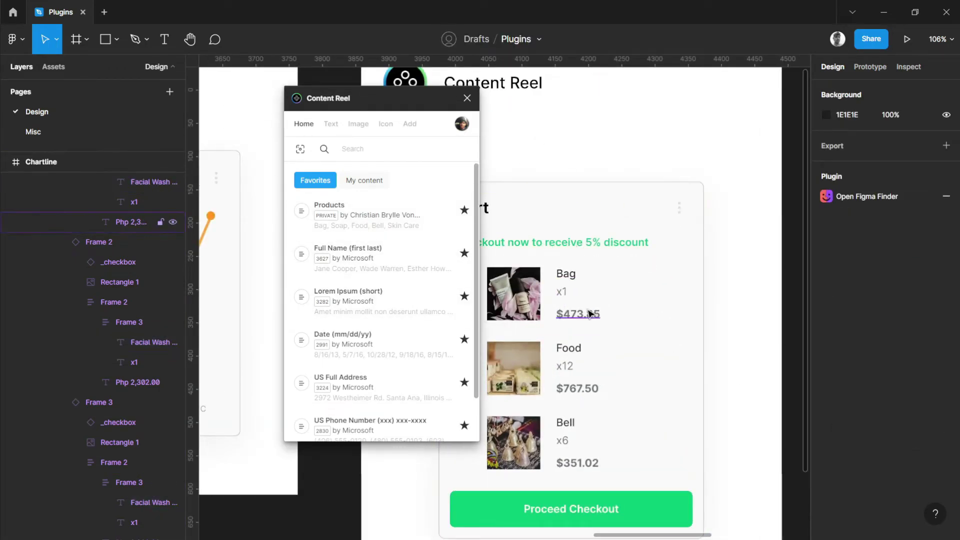
pyautogui.scroll(-3, 589, 313)
pyautogui.scroll(-1, 673, 300)
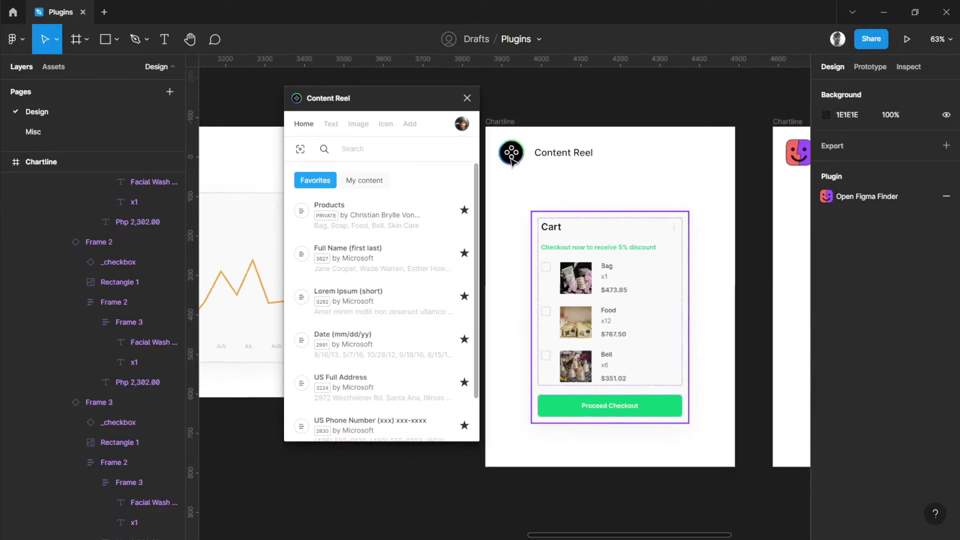
pyautogui.click(468, 98)
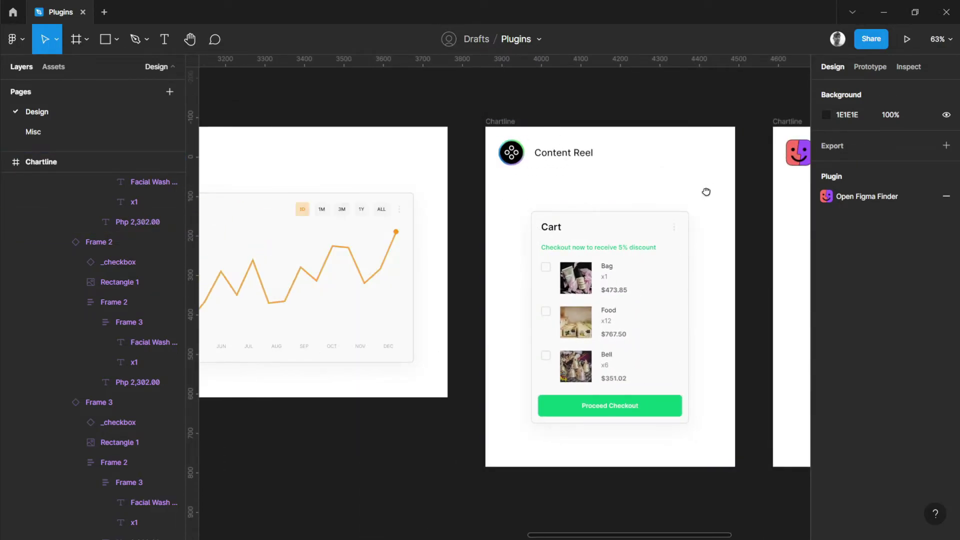
# Step: On the Figma Finder frame, select nested layers of the Notifications card, then clear the selection
pyautogui.moveTo(696, 191); pyautogui.dragTo(425, 186)
pyautogui.scroll(3, 615, 221)
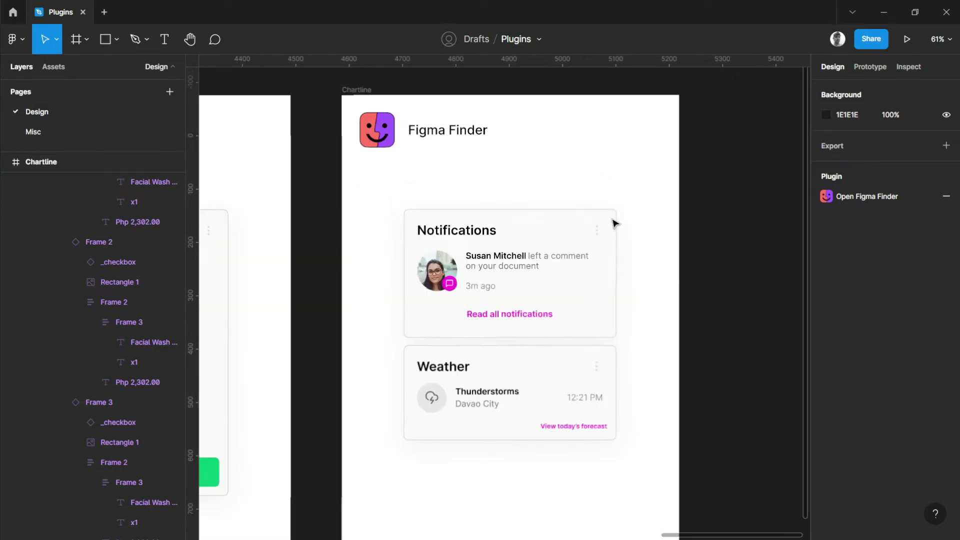
pyautogui.click(563, 285)
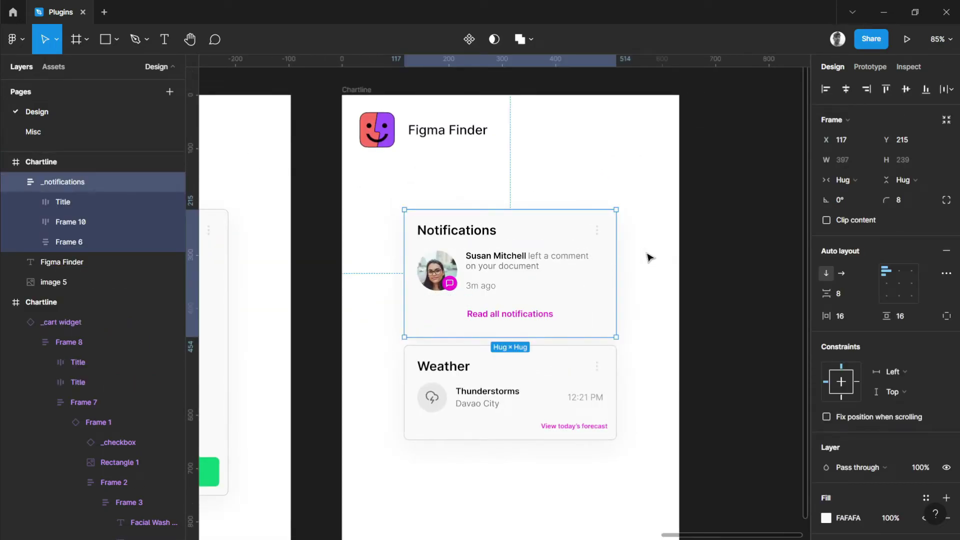
pyautogui.click(649, 258)
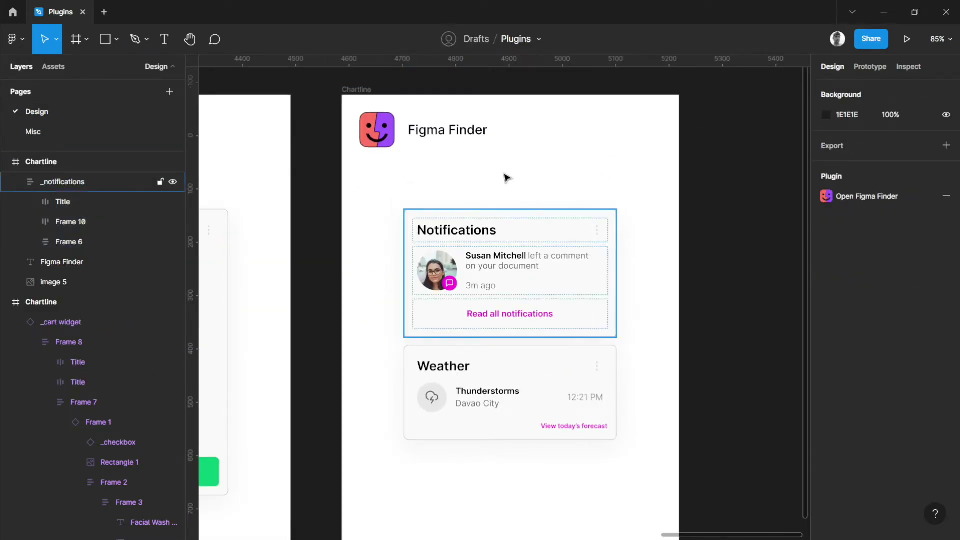
pyautogui.scroll(1, 542, 197)
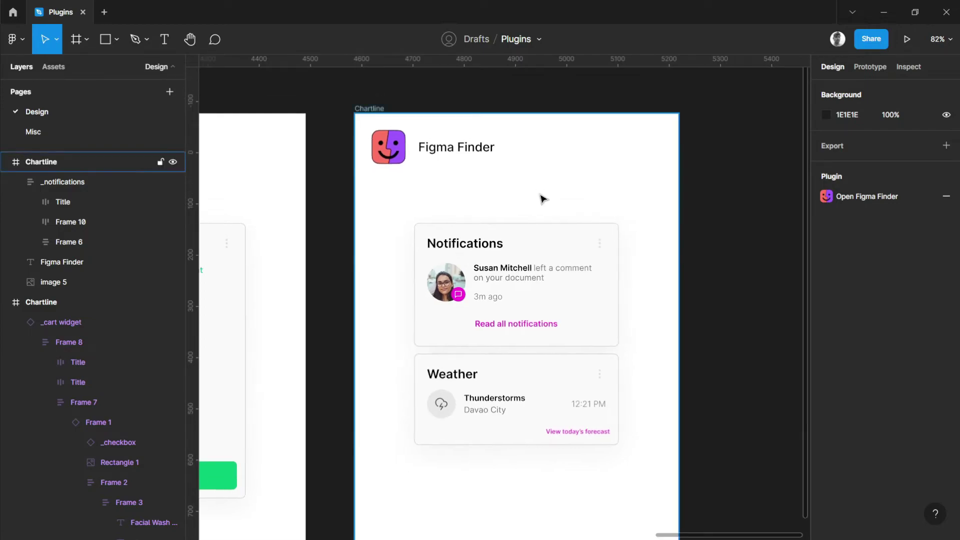
pyautogui.click(369, 106)
pyautogui.click(548, 200)
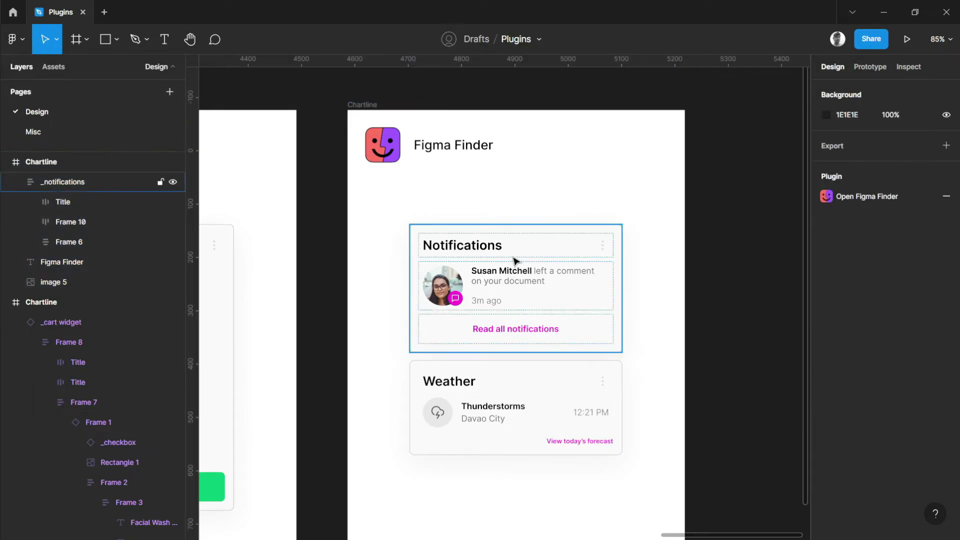
pyautogui.keyDown('ctrl'); pyautogui.click(477, 249); pyautogui.keyUp('ctrl')
pyautogui.click(522, 281)
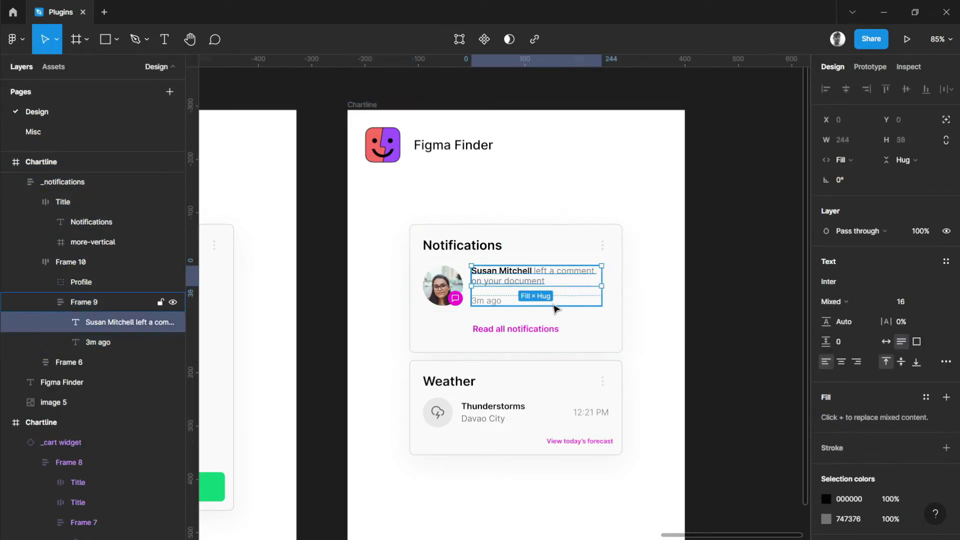
pyautogui.press('Escape')
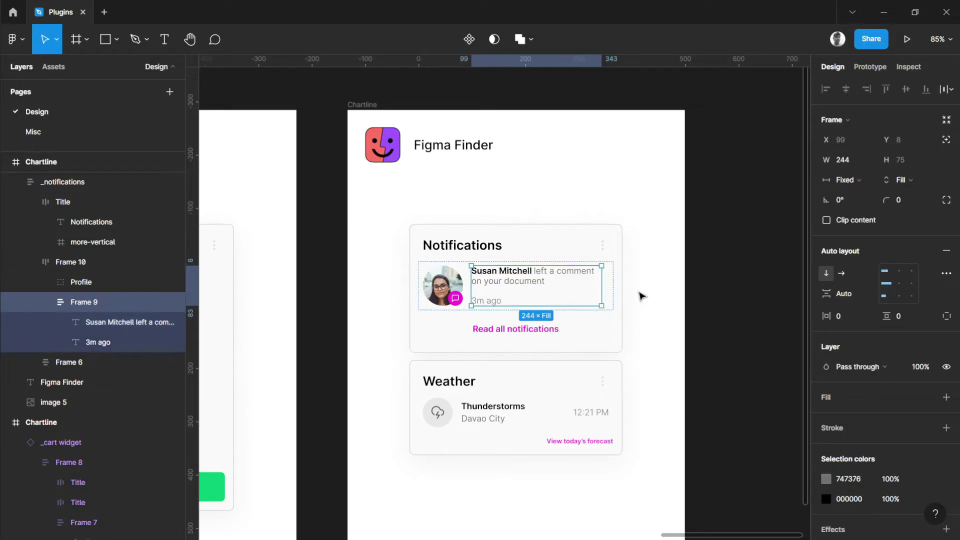
pyautogui.press('Escape')
pyautogui.press('Escape')
pyautogui.press('Escape')
# Step: Run the Figma Finder plugin via Quick Actions and move its window beside the card
pyautogui.hotkey('ctrl', '/')
pyautogui.write('f')
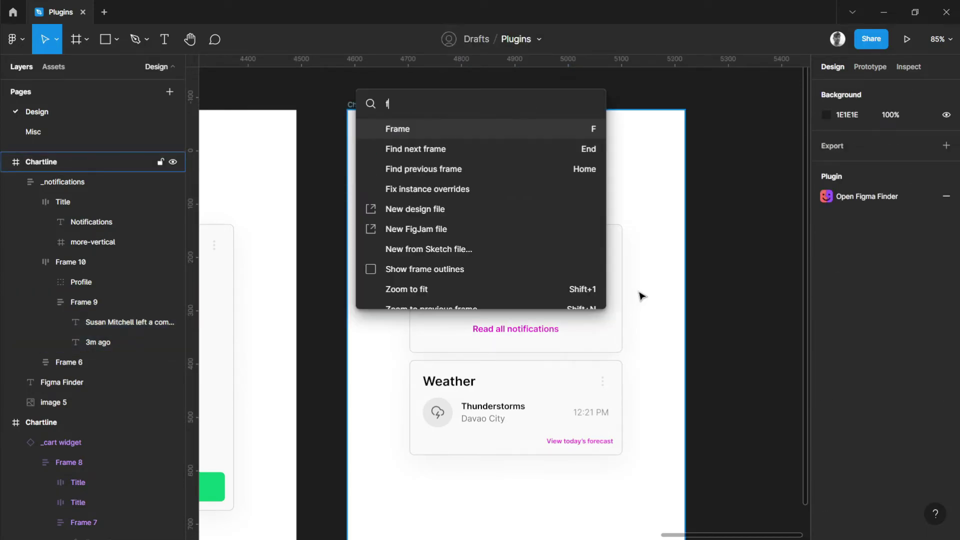
pyautogui.write('igma')
pyautogui.press('Down')
pyautogui.press('Return')
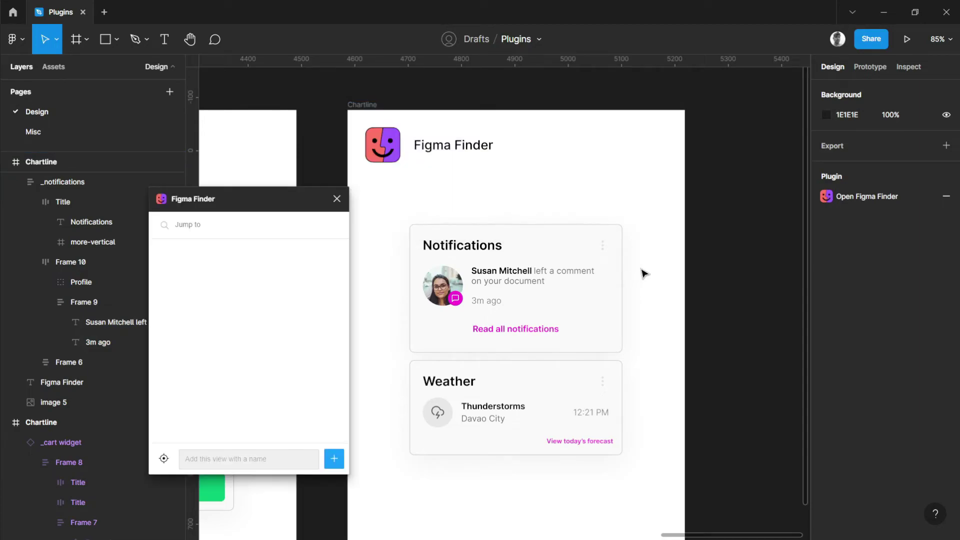
pyautogui.moveTo(266, 203); pyautogui.dragTo(303, 157)
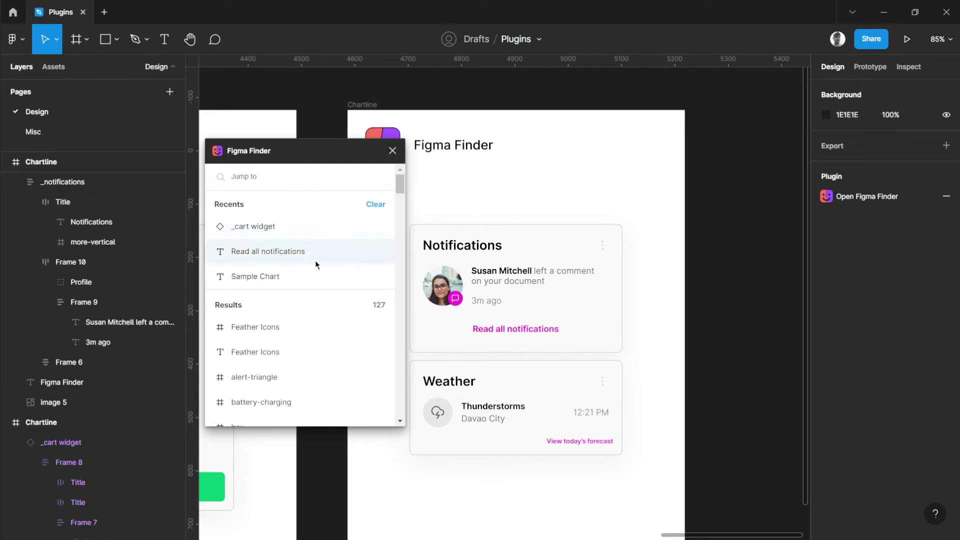
# Step: Scroll through Figma Finder's Recents and 127 layer results
pyautogui.scroll(-1, 313, 270)
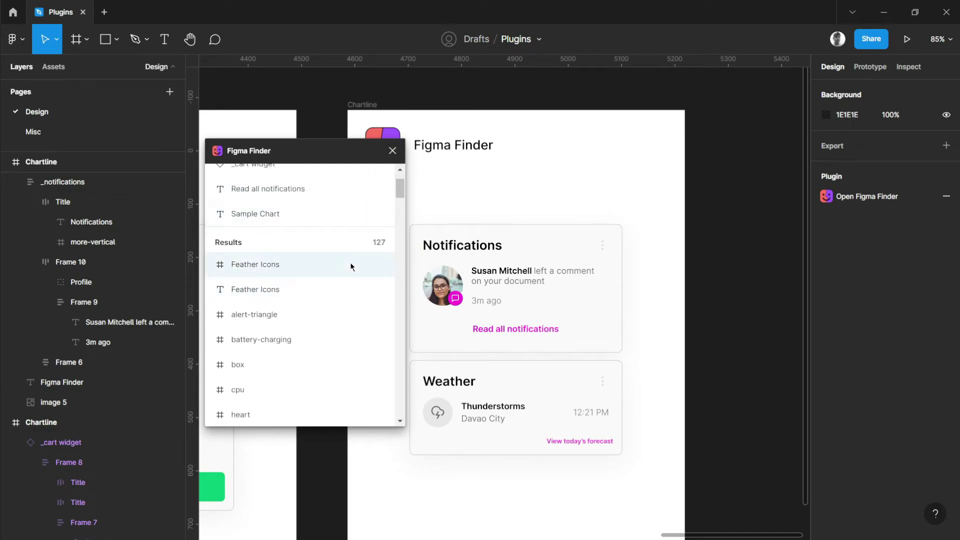
pyautogui.scroll(1, 330, 239)
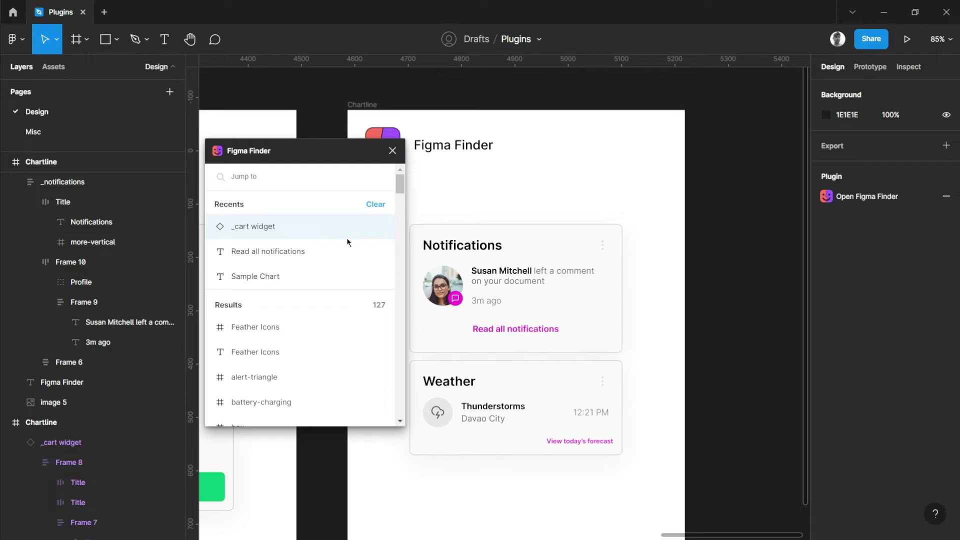
pyautogui.scroll(-1, 356, 270)
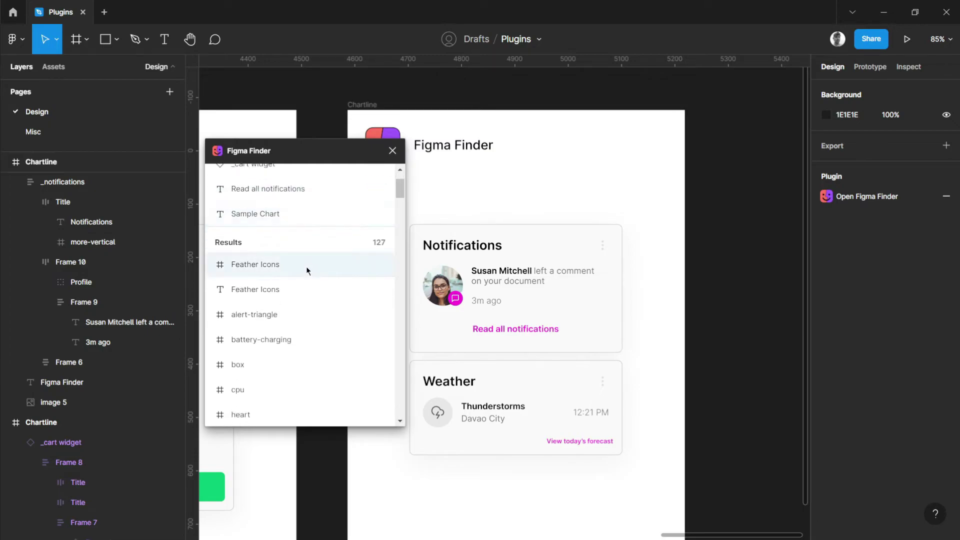
pyautogui.scroll(1, 295, 284)
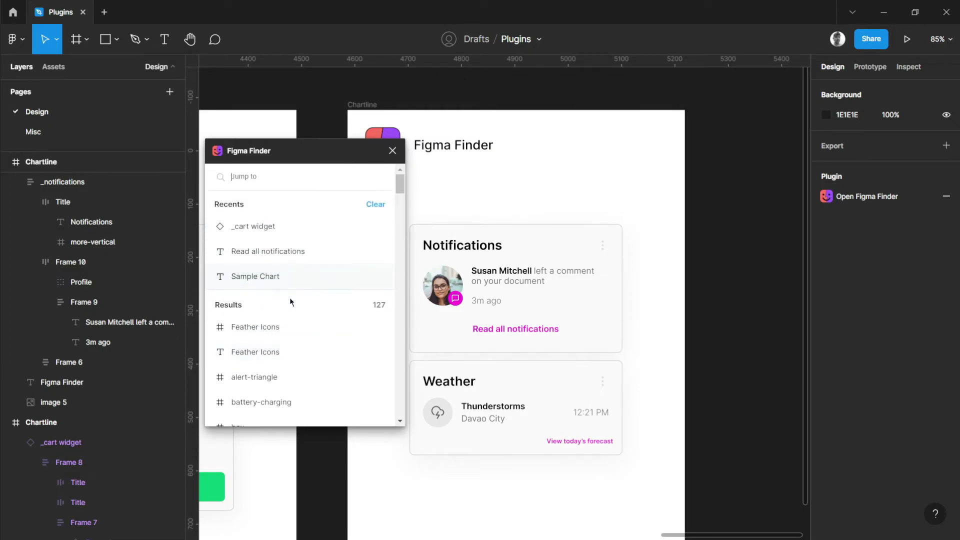
pyautogui.scroll(-1, 233, 325)
pyautogui.scroll(-7, 281, 328)
pyautogui.scroll(2, 275, 320)
pyautogui.scroll(-10, 273, 310)
pyautogui.scroll(15, 328, 305)
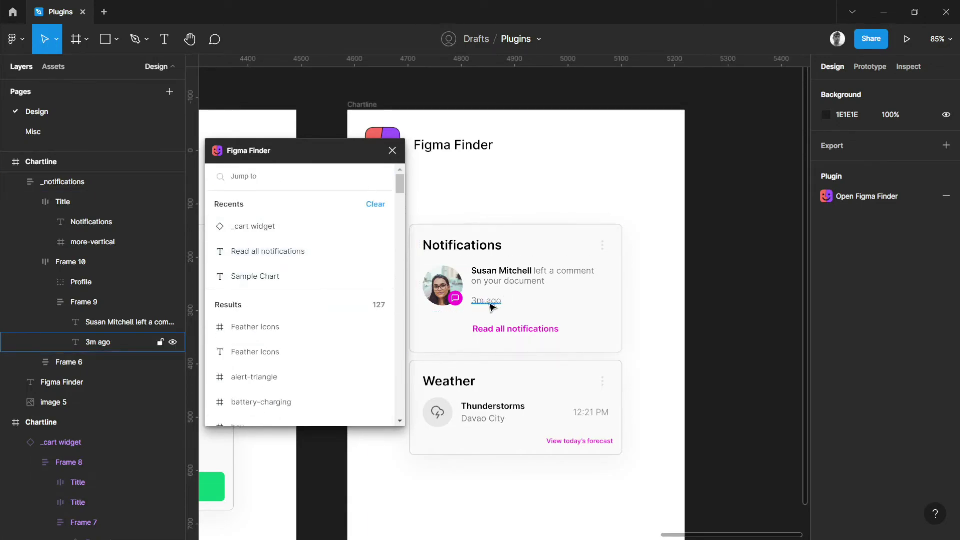
# Step: Search Figma Finder for '3m ago' and jump to that text in the Notifications card
pyautogui.click(258, 176)
pyautogui.write('3m ago')
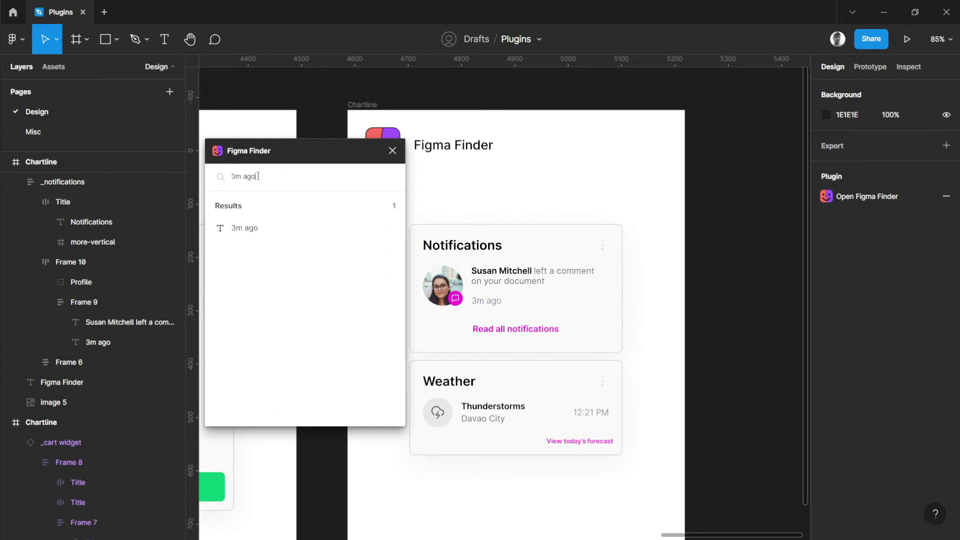
pyautogui.click(238, 228)
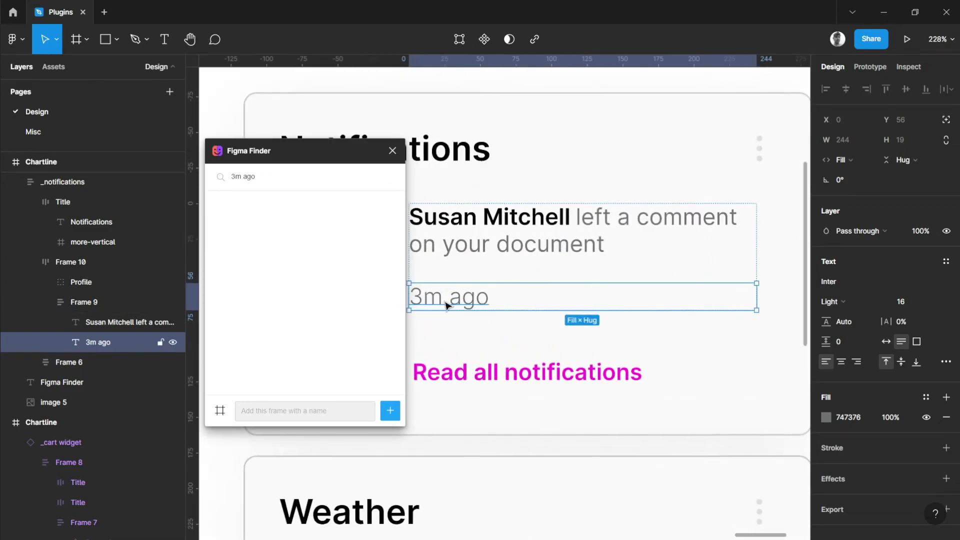
# Step: Replace the Finder query with 'Chart', listing six matching layers
pyautogui.scroll(-2, 451, 298)
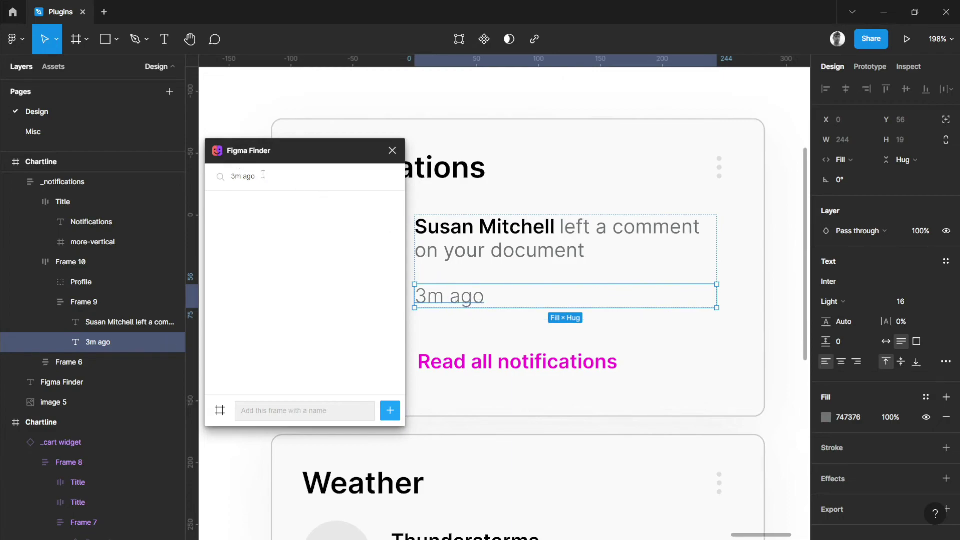
pyautogui.click(348, 203)
pyautogui.write('Chart')
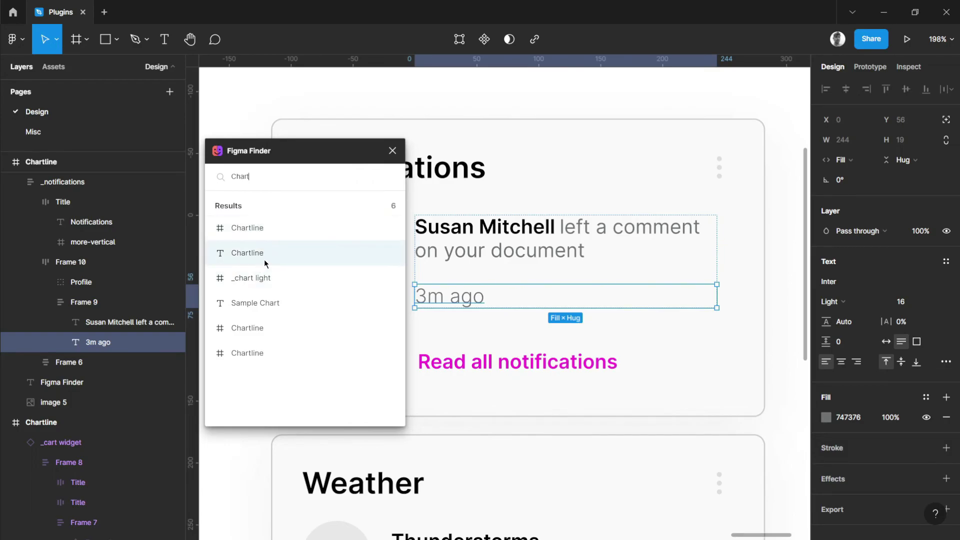
# Step: Jump to the Chartline frame from the Chart results in Figma Finder
pyautogui.click(267, 228)
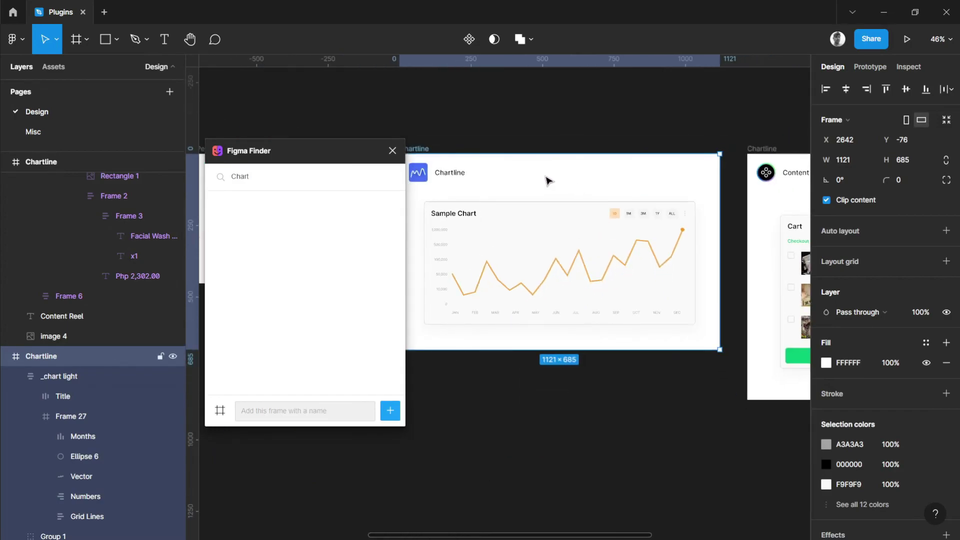
pyautogui.scroll(1, 495, 185)
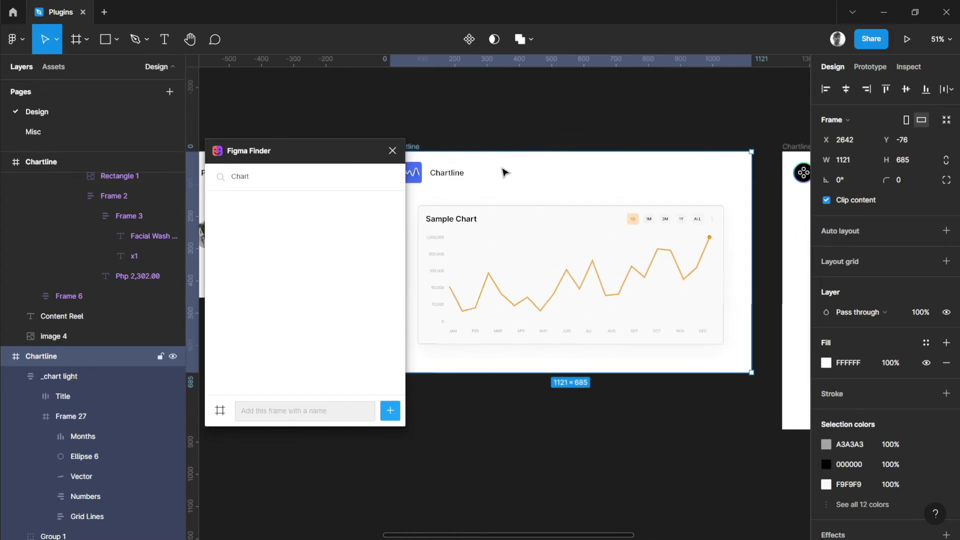
pyautogui.click(304, 174)
# Step: Replace the query with 'Feath' and jump to the Feather Icons frame
pyautogui.doubleClick(306, 178)
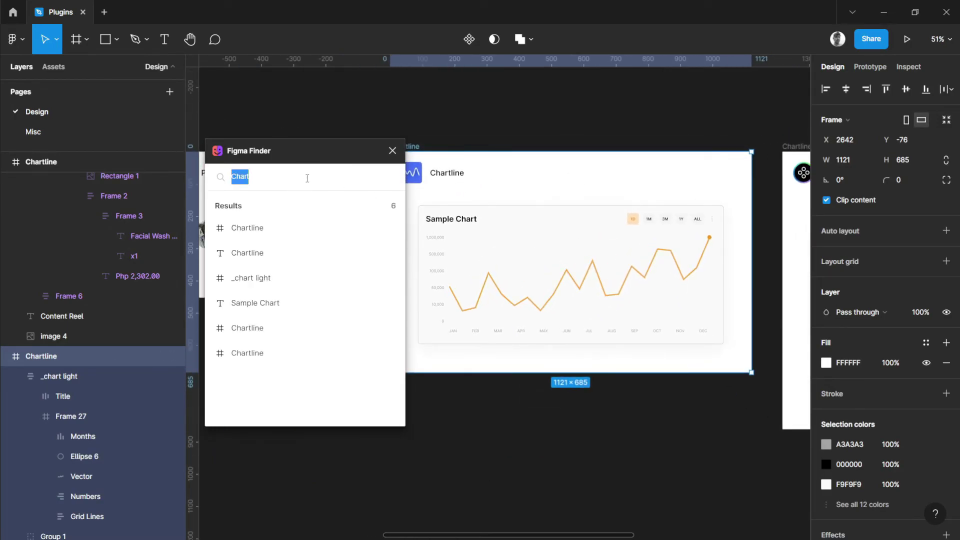
pyautogui.write('Feather')
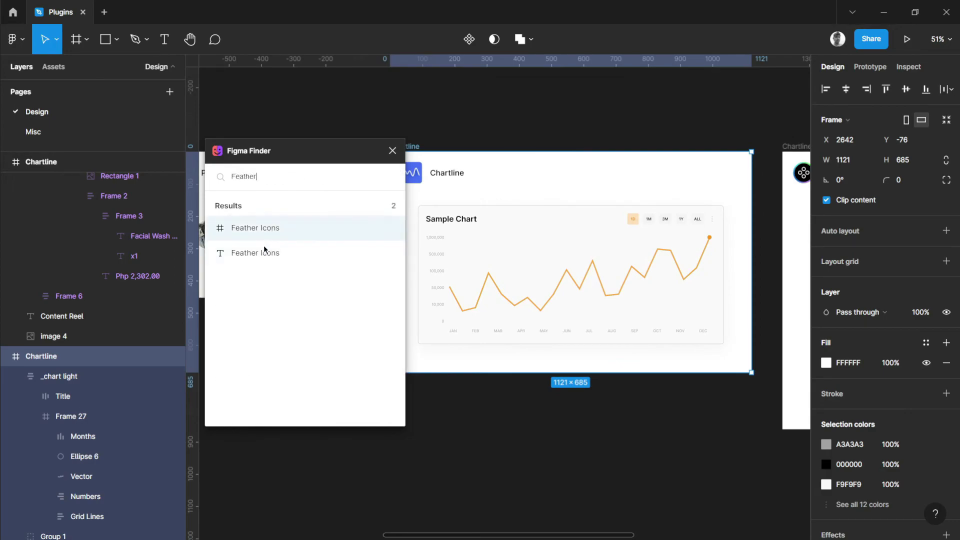
pyautogui.click(282, 233)
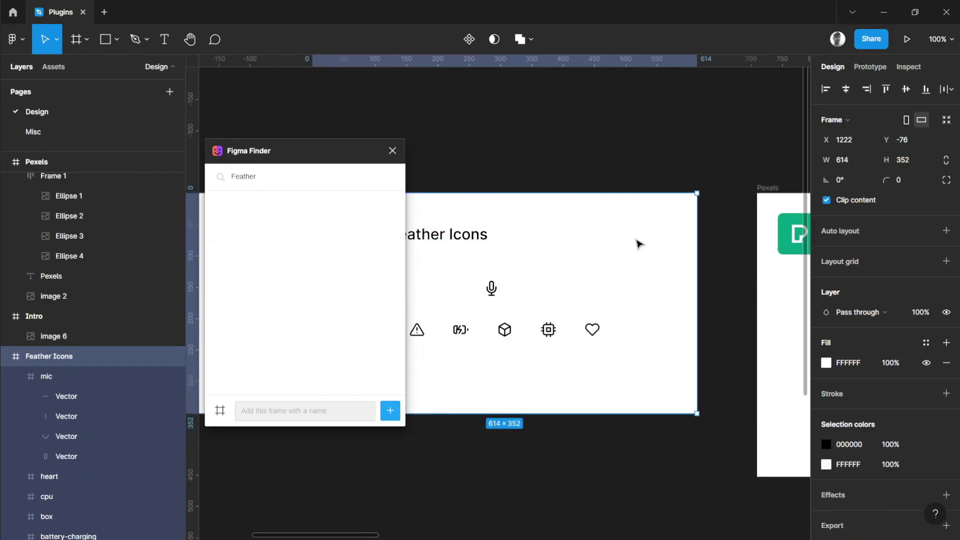
# Step: Close the Figma Finder plugin window and deselect the Feather Icons frame
pyautogui.click(393, 151)
pyautogui.hscroll(5, 565, 166)
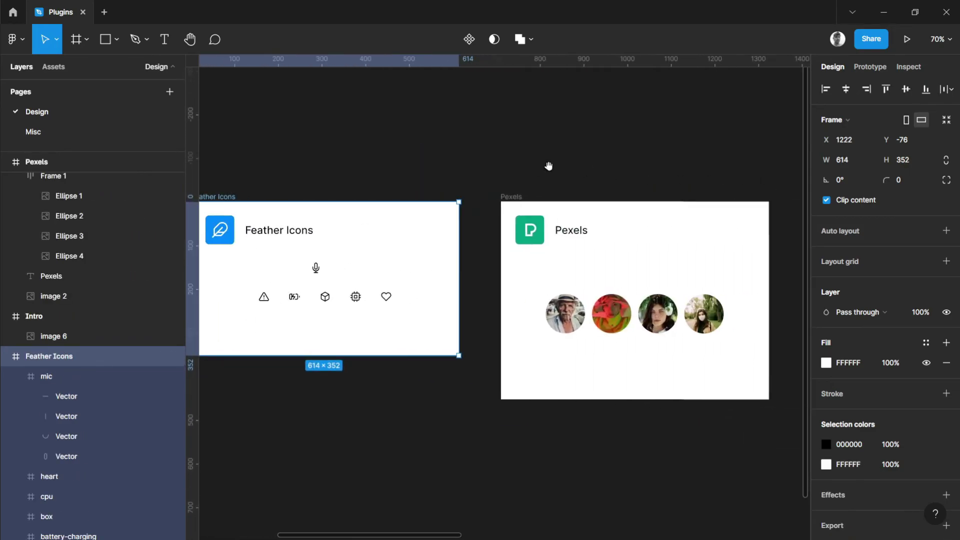
pyautogui.click(574, 168)
pyautogui.scroll(-4, 574, 167)
pyautogui.scroll(2, 465, 220)
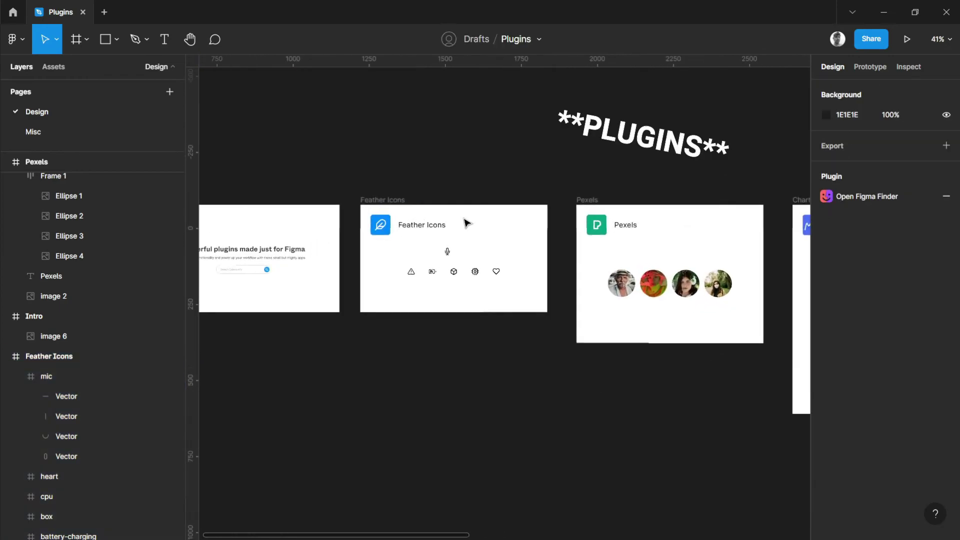
pyautogui.scroll(3, 478, 220)
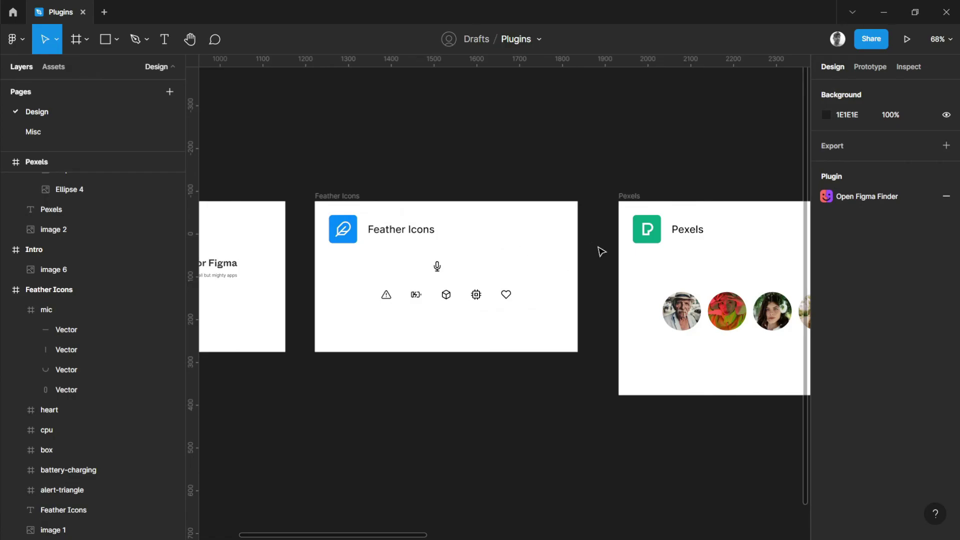
pyautogui.scroll(-1, 595, 247)
# Step: Pan back to the Figma Finder demo frame, then select and deselect its title
pyautogui.moveTo(595, 246); pyautogui.dragTo(290, 245)
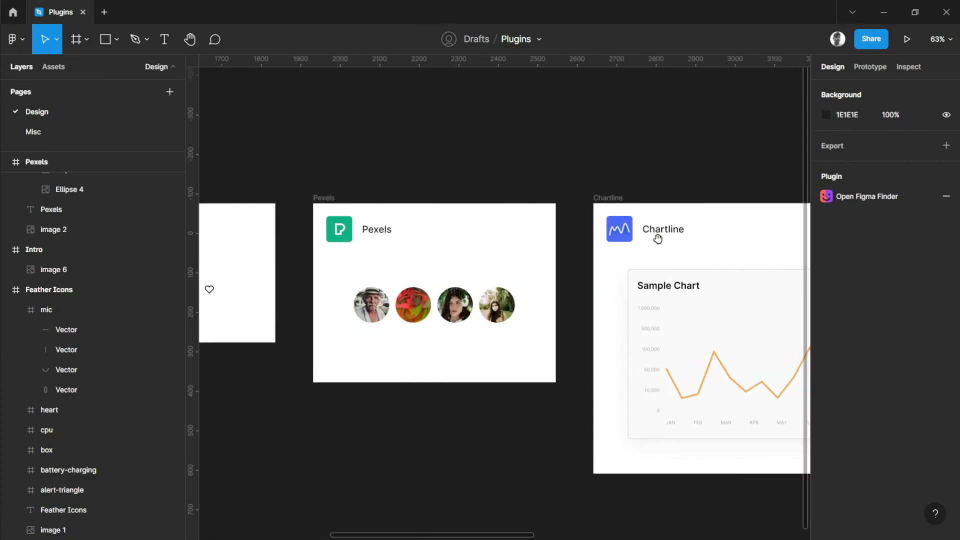
pyautogui.moveTo(661, 238); pyautogui.dragTo(352, 225)
pyautogui.moveTo(769, 246); pyautogui.dragTo(330, 247)
pyautogui.moveTo(656, 251); pyautogui.dragTo(417, 221)
pyautogui.scroll(2, 523, 225)
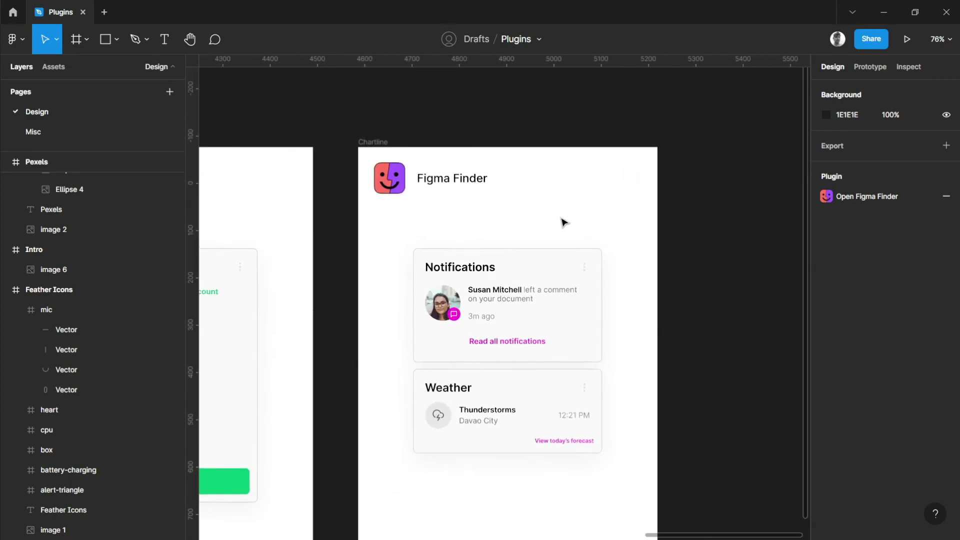
pyautogui.click(458, 184)
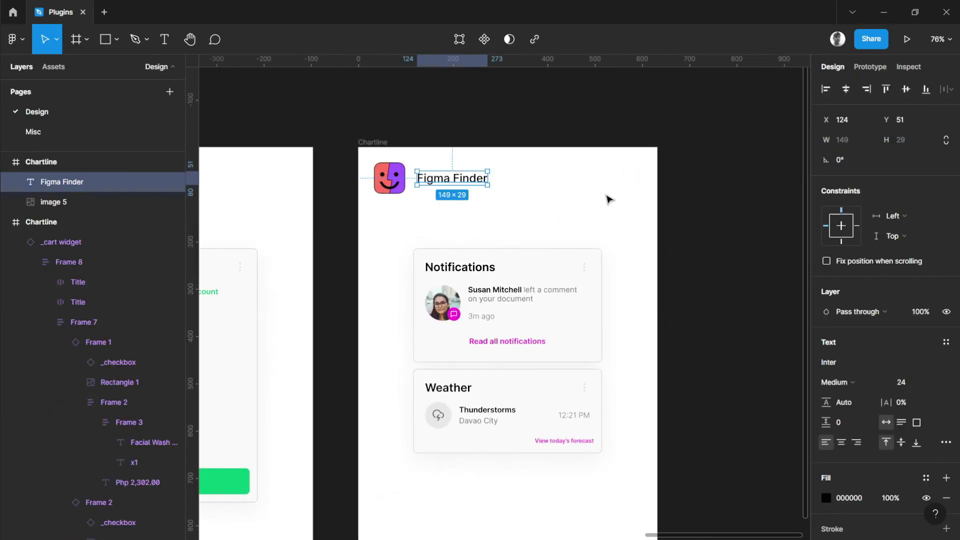
pyautogui.click(608, 199)
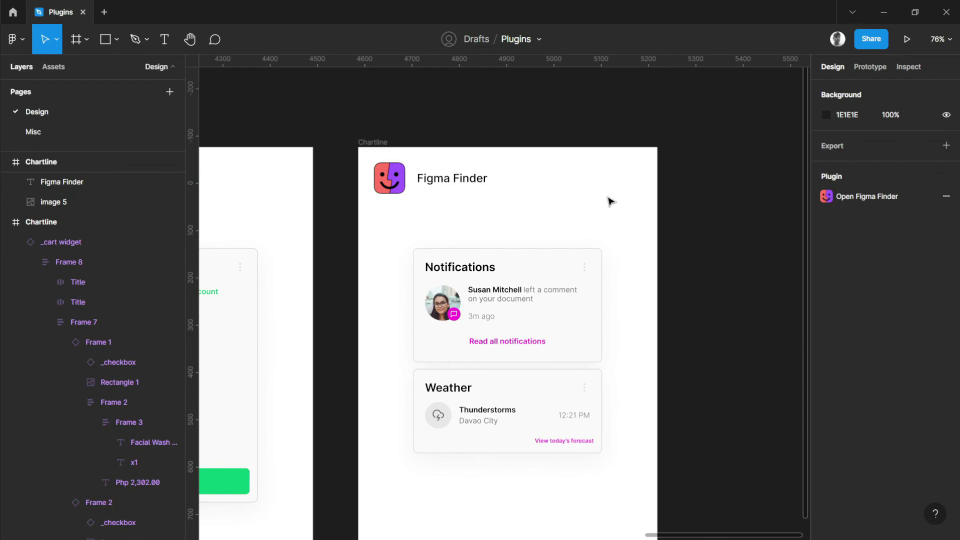